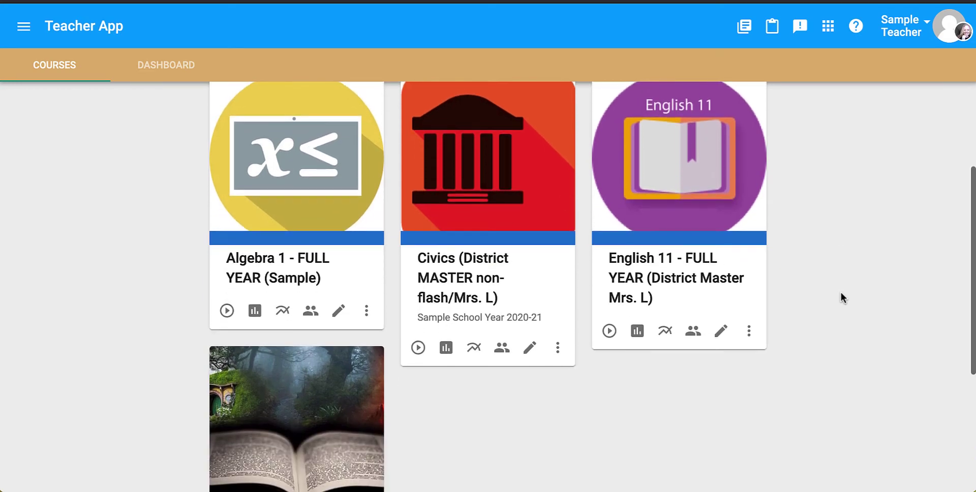
# Step: Open the grouping management page for the course The Lord of the Rings: An Exploration of the Films and Their Literary Influences
pyautogui.scroll(-1, 840, 294)
pyautogui.scroll(-3, 840, 292)
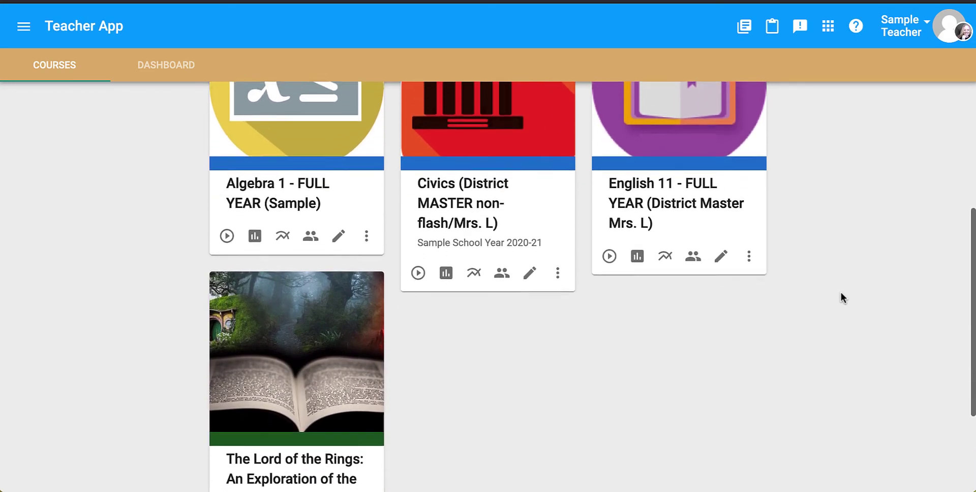
pyautogui.scroll(-1, 842, 297)
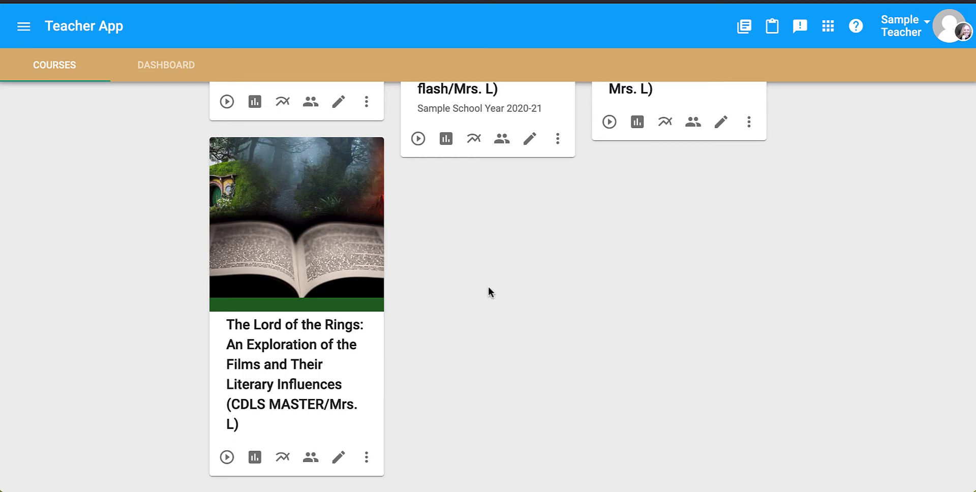
pyautogui.click(311, 457)
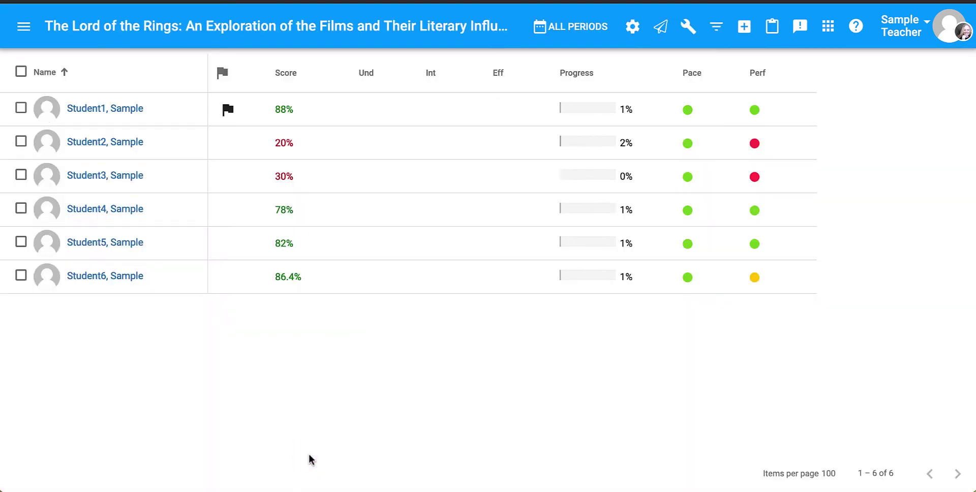
pyautogui.click(686, 29)
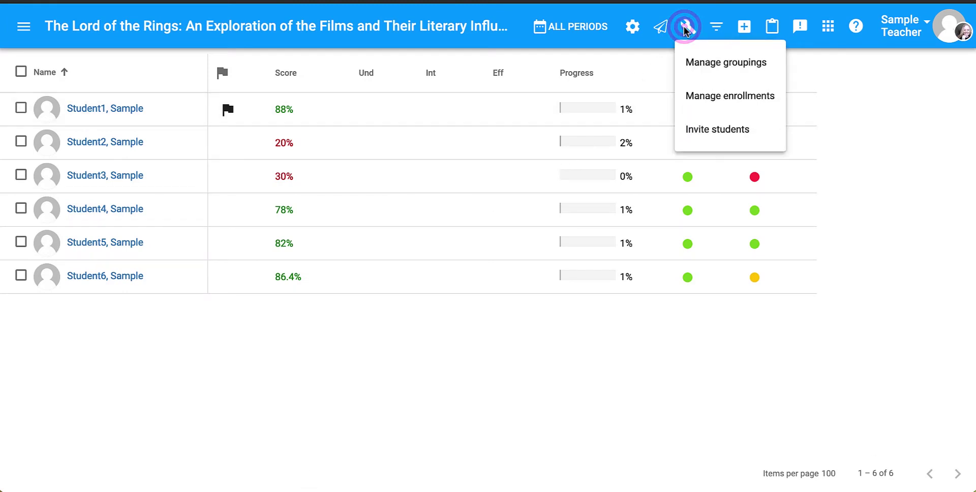
pyautogui.click(695, 60)
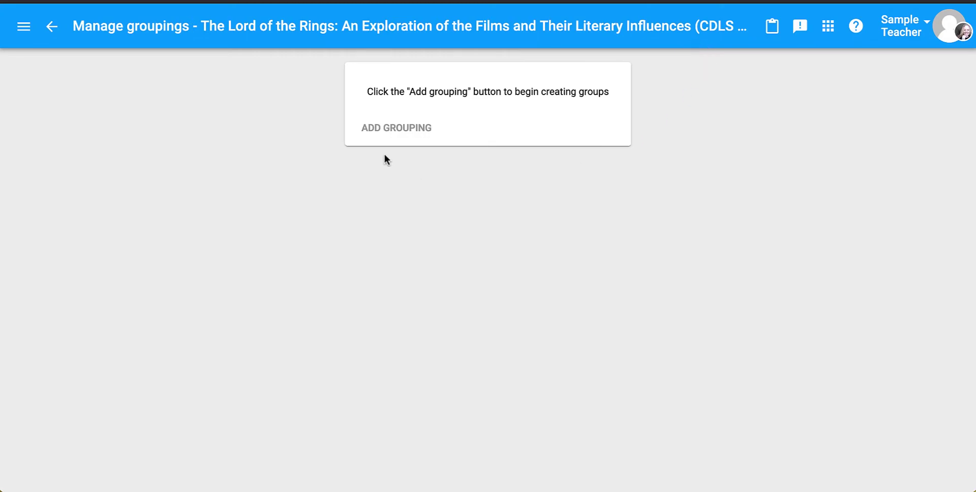
# Step: Start a new grouping and set its group prefix to Zebras
pyautogui.click(371, 131)
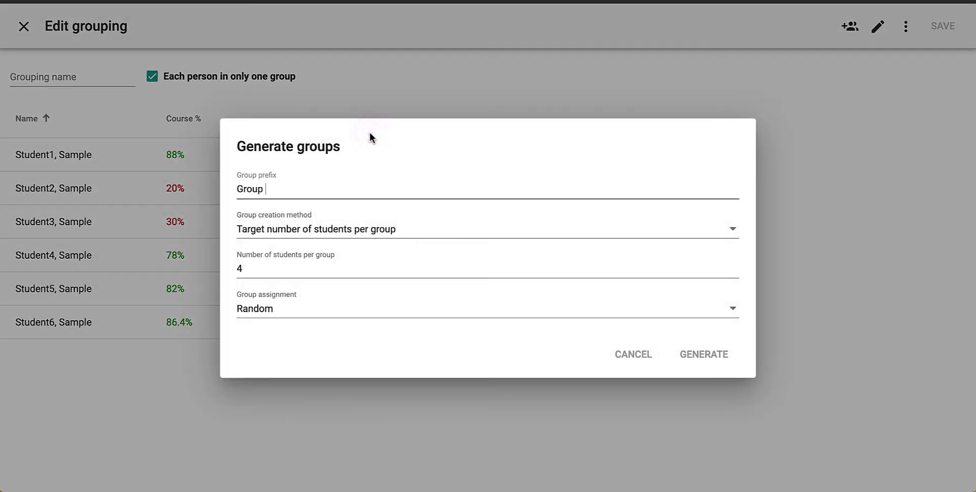
pyautogui.click(253, 184)
pyautogui.press('BackSpace')
pyautogui.press('BackSpace')
pyautogui.press('BackSpace')
pyautogui.press('BackSpace')
pyautogui.press('BackSpace')
pyautogui.write('Ze')
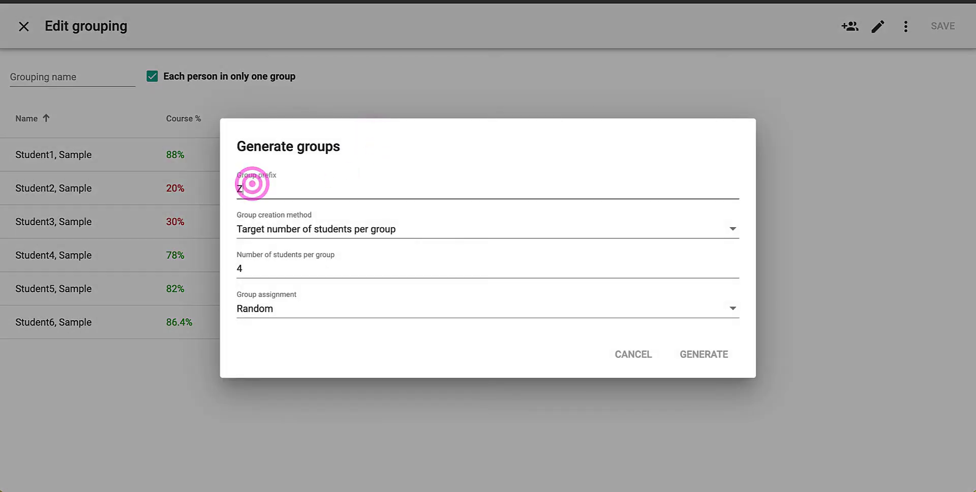
pyautogui.write('bras')
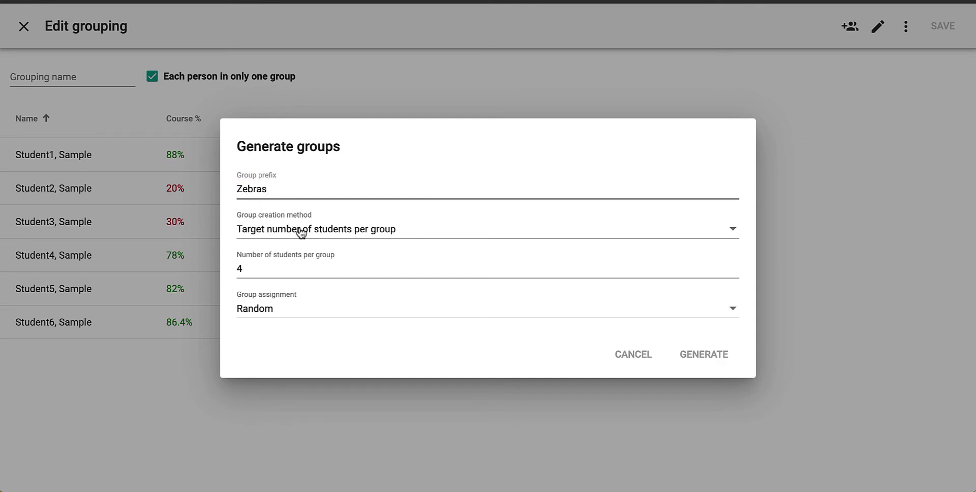
# Step: Generate the grouping with a fixed number of groups as the creation method and None as the group assignment
pyautogui.click(301, 233)
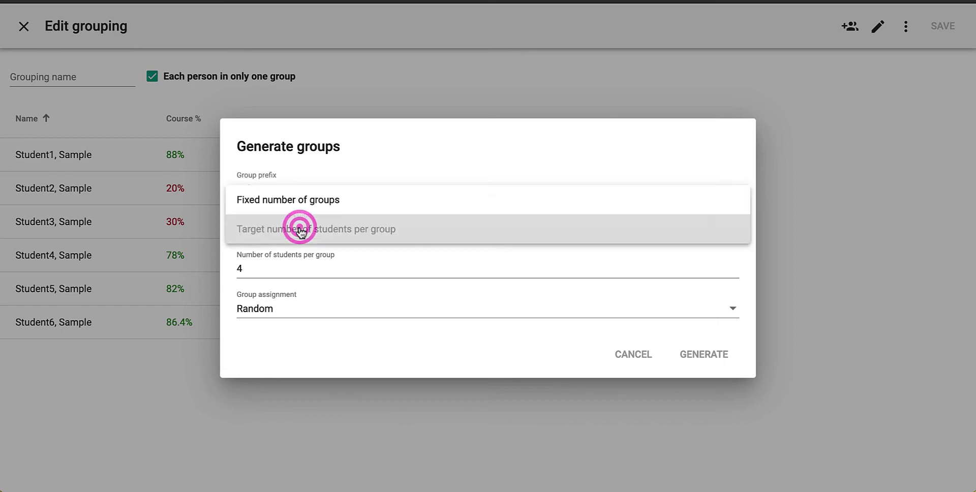
pyautogui.click(293, 201)
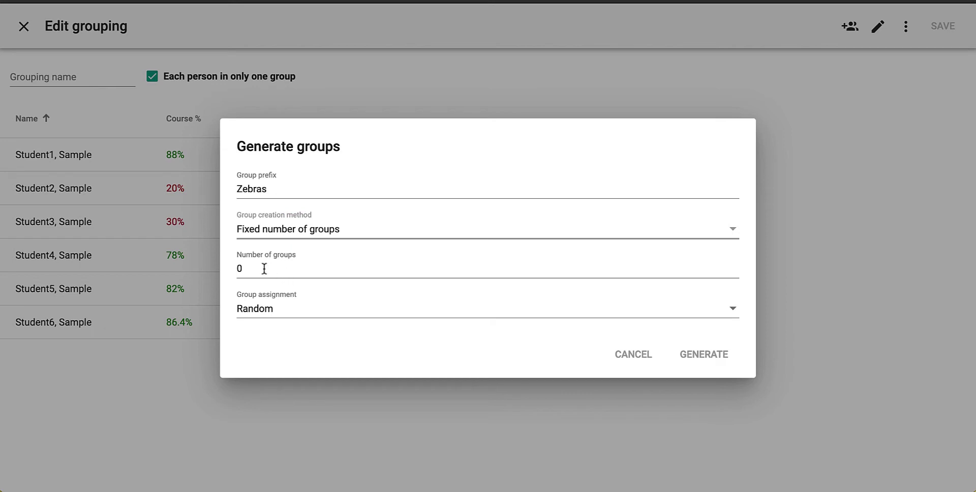
pyautogui.click(266, 310)
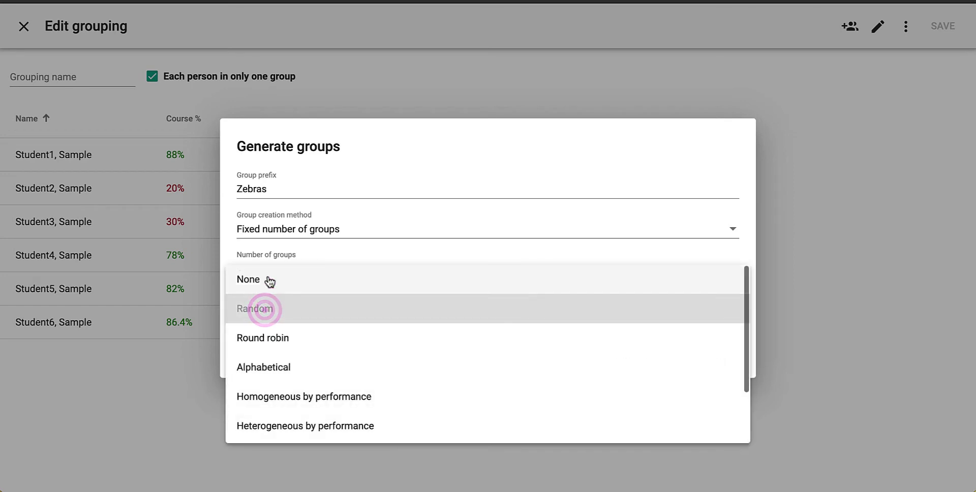
pyautogui.click(267, 277)
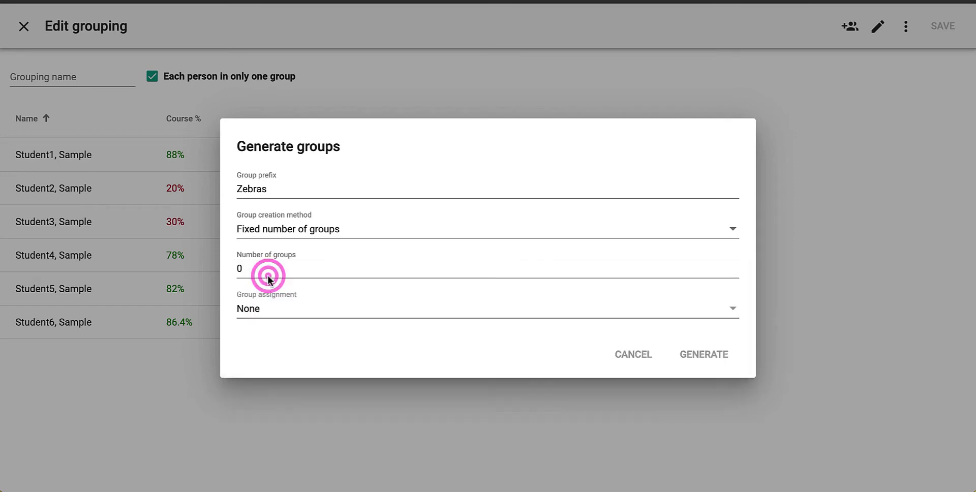
pyautogui.click(698, 359)
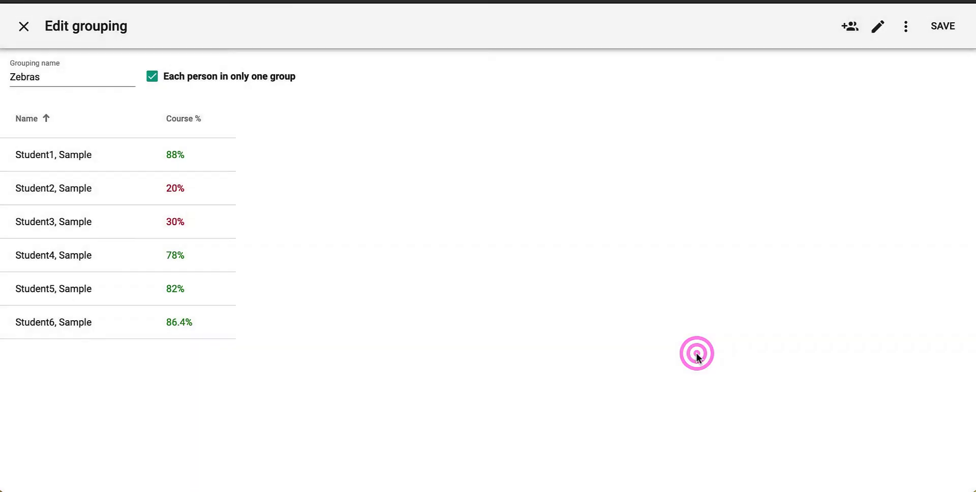
# Step: Add one group to the Zebras grouping, put the second and third listed students in it, and save the grouping
pyautogui.click(846, 30)
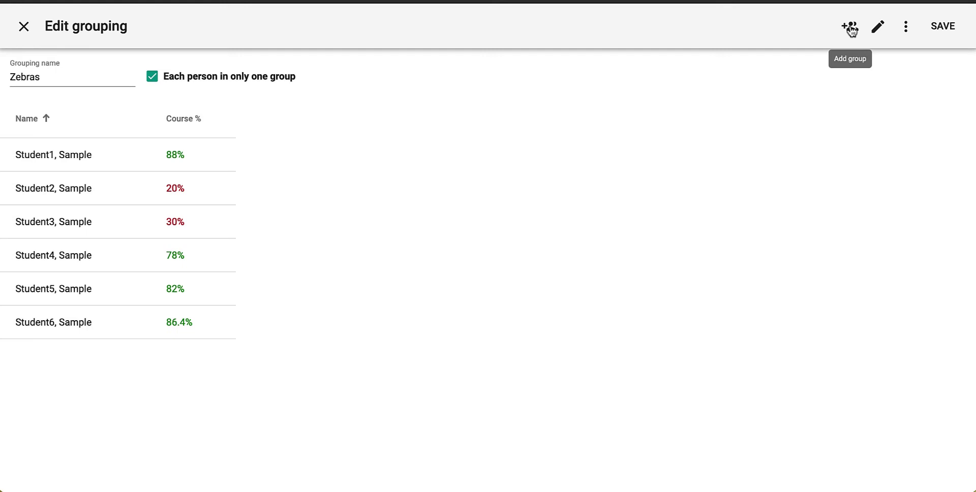
pyautogui.click(852, 30)
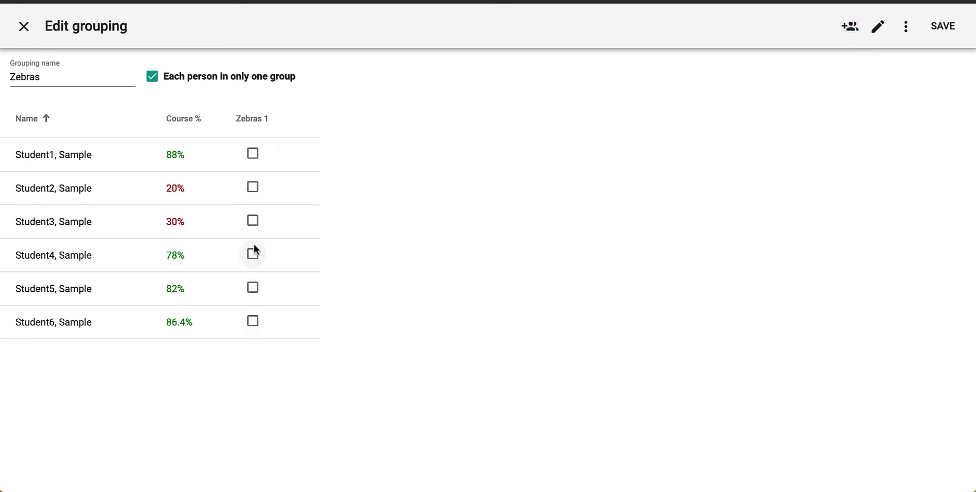
pyautogui.click(253, 191)
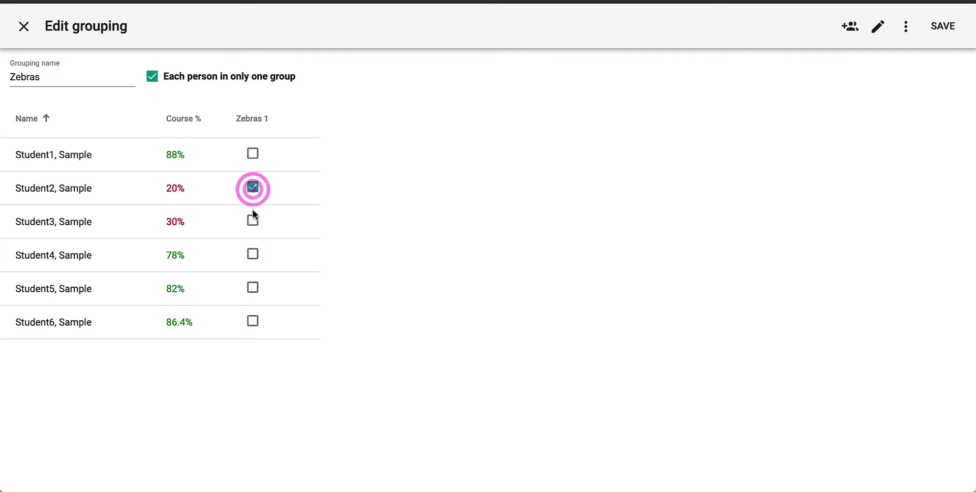
pyautogui.click(253, 222)
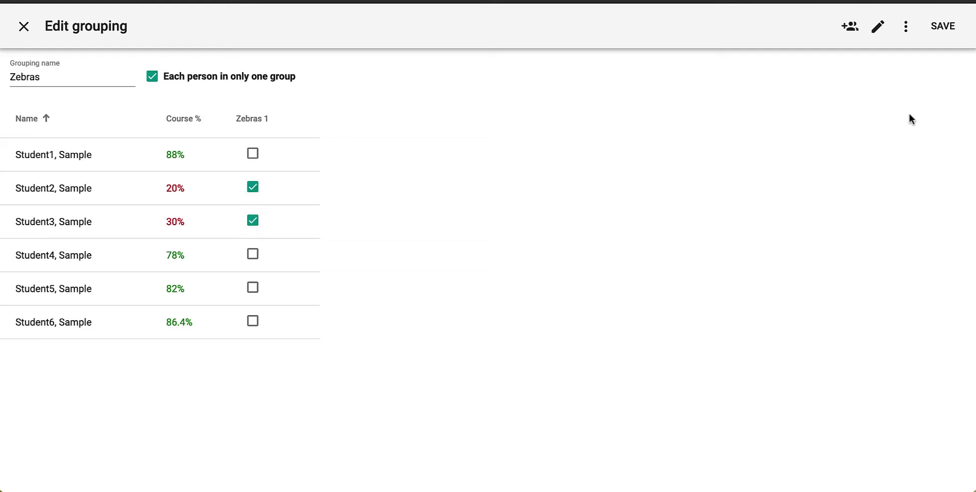
pyautogui.click(947, 32)
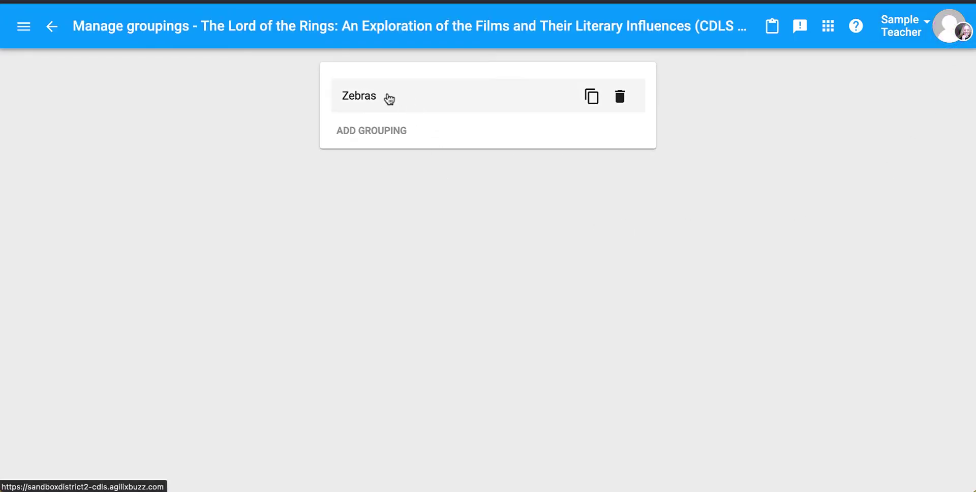
# Step: Open the group settings in the course editor and show the contents of the Unit 1: The Man Behind the Movie folder
pyautogui.click(23, 38)
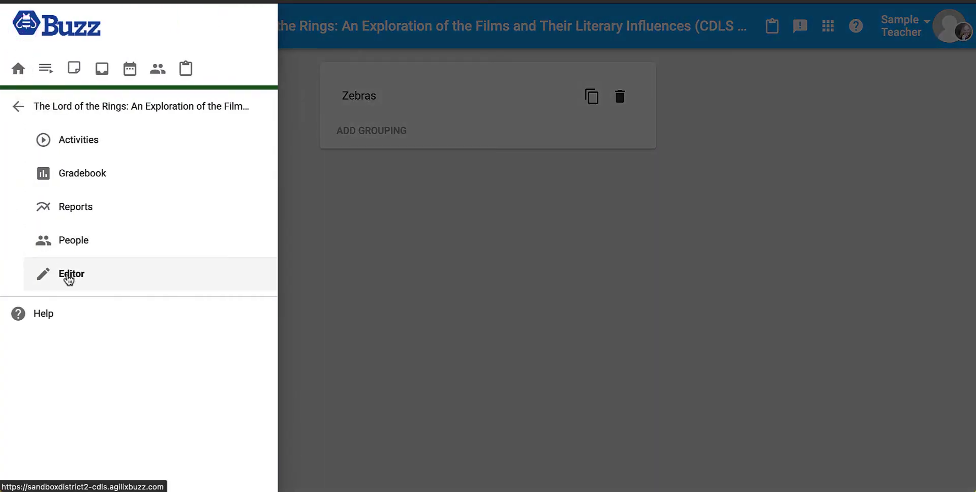
pyautogui.click(84, 282)
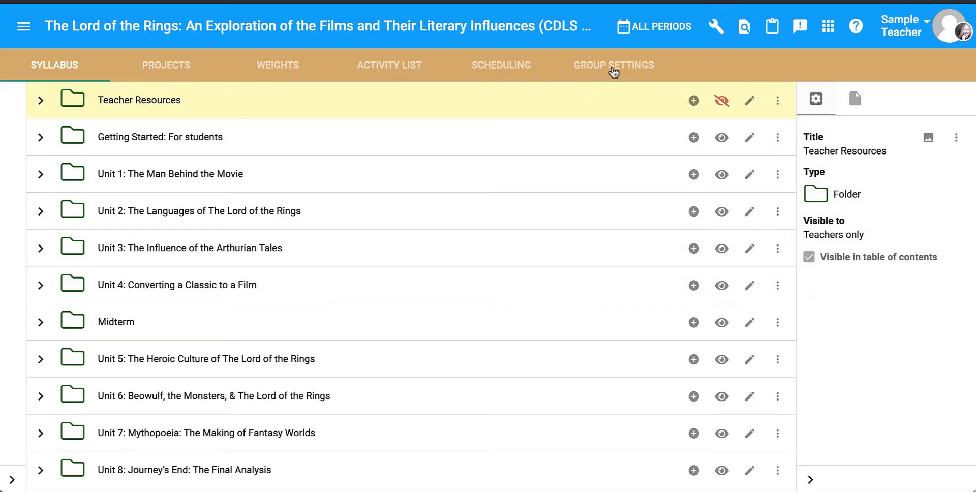
pyautogui.click(614, 72)
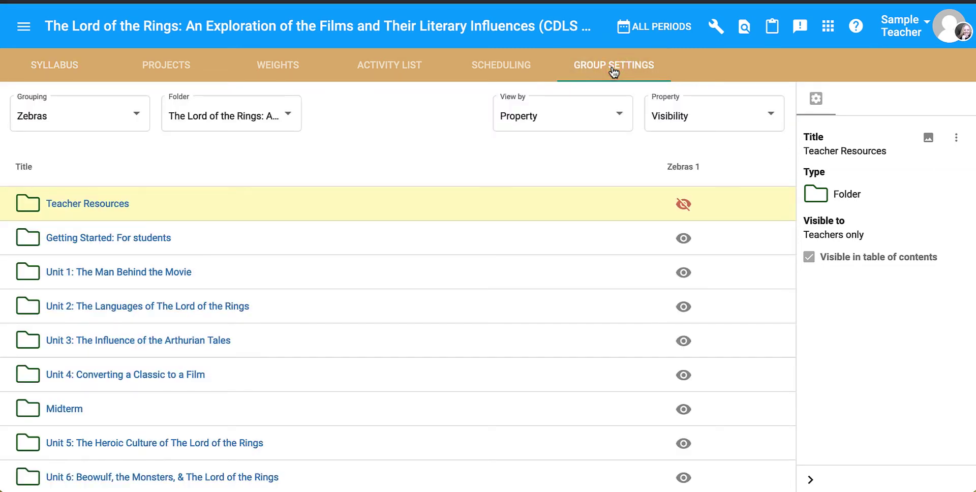
pyautogui.click(700, 116)
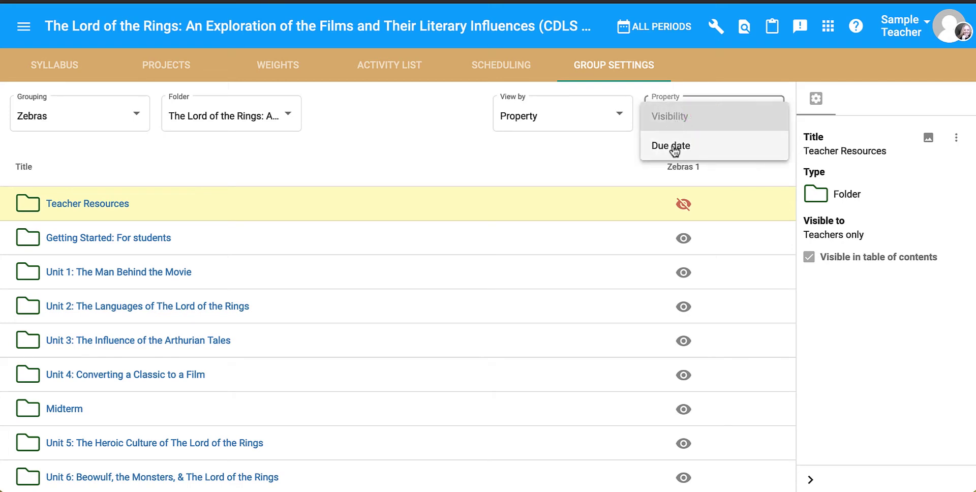
pyautogui.click(549, 156)
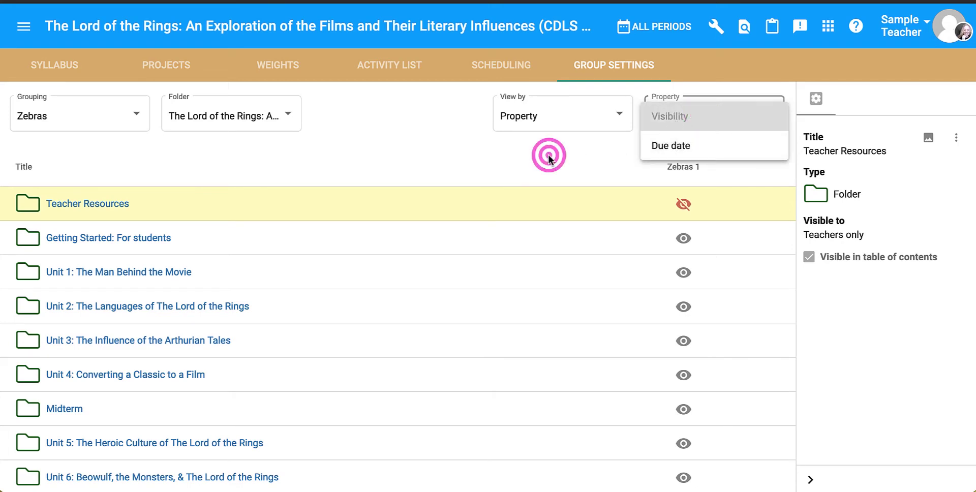
pyautogui.click(283, 111)
pyautogui.click(264, 204)
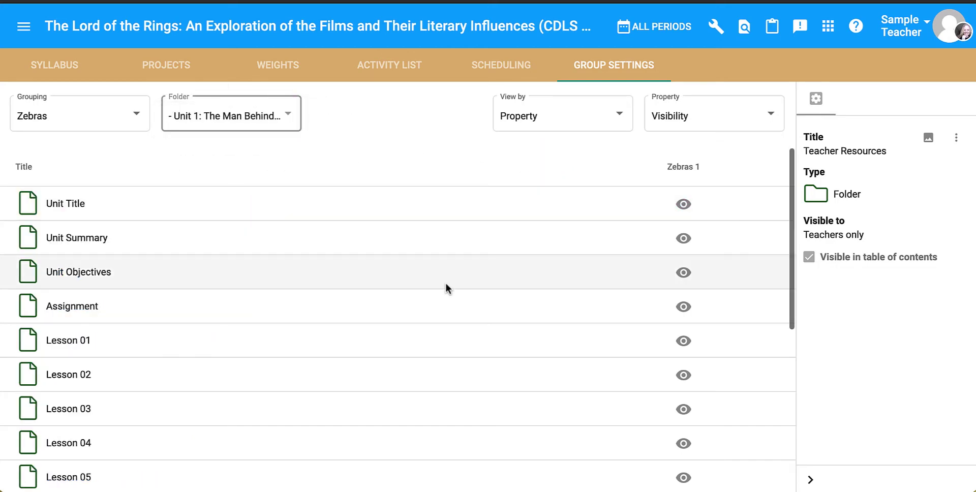
# Step: Hide the Writing Assignment, Unit 1 Writing Assignment Dropbox and Unit One Discussion from the Zebras 1 group
pyautogui.scroll(-5, 446, 287)
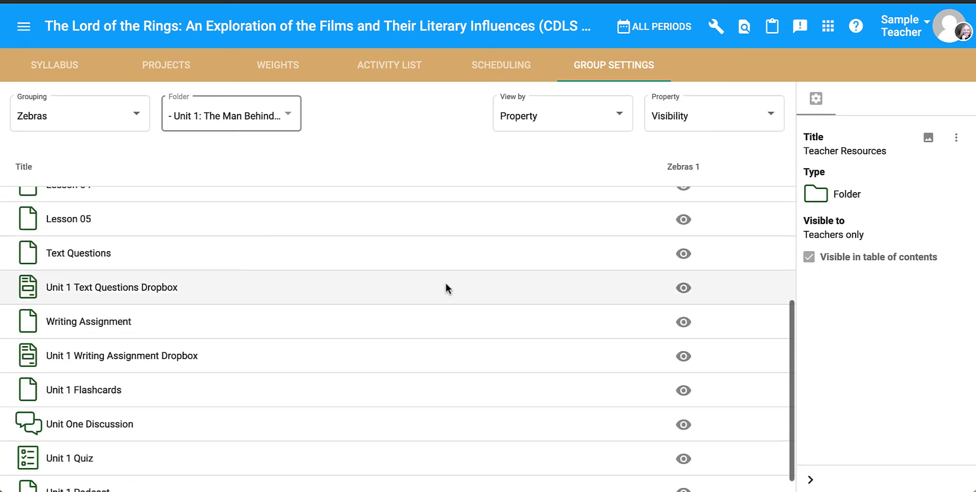
pyautogui.scroll(-1, 197, 291)
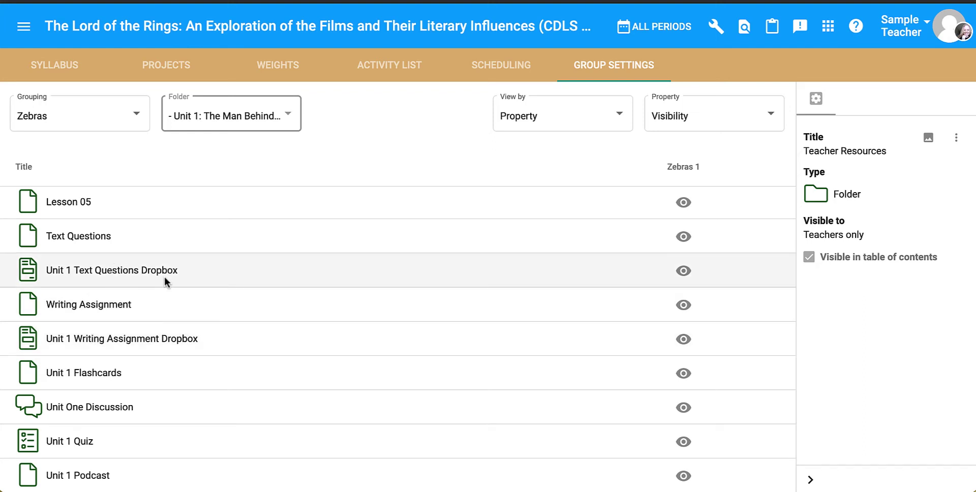
pyautogui.click(683, 305)
pyautogui.click(683, 340)
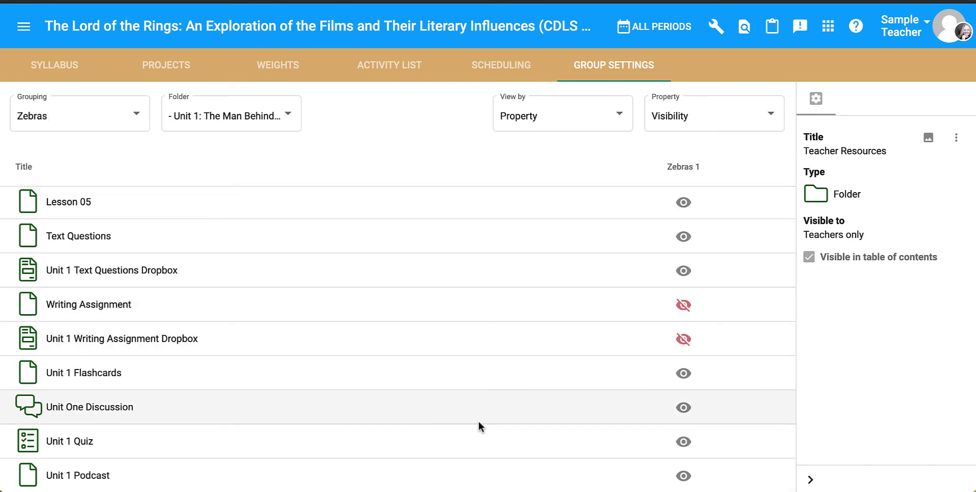
pyautogui.click(683, 408)
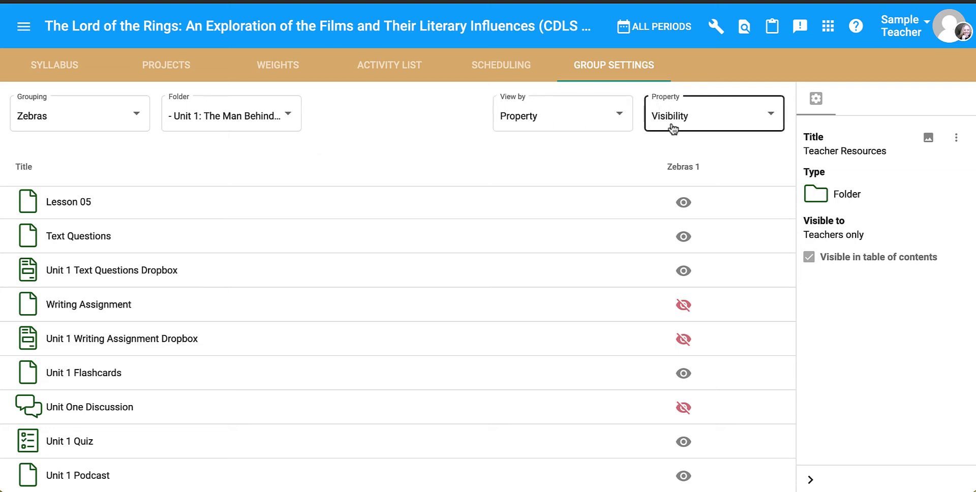
# Step: Switch the displayed property to due date and save a 3/1/2021 due date with late submissions allowed for the Unit 1 Text Questions Dropbox
pyautogui.click(698, 115)
pyautogui.click(688, 148)
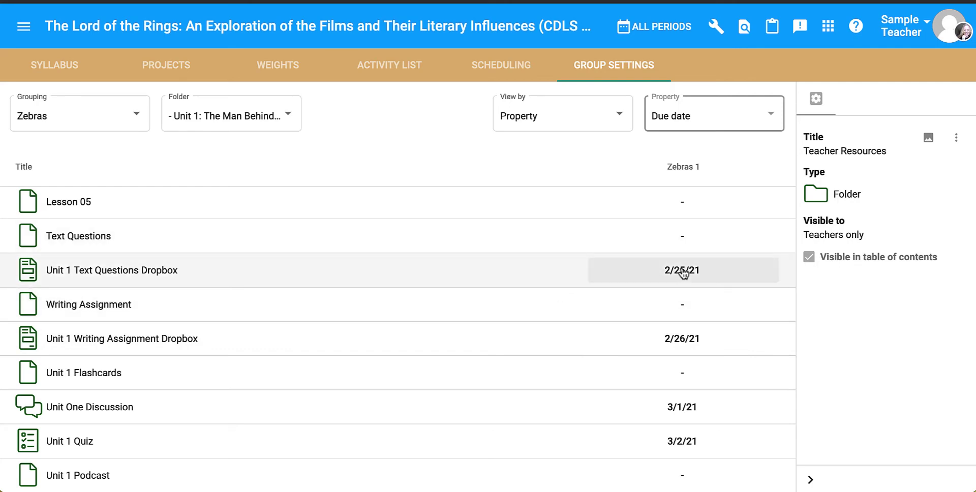
pyautogui.click(683, 271)
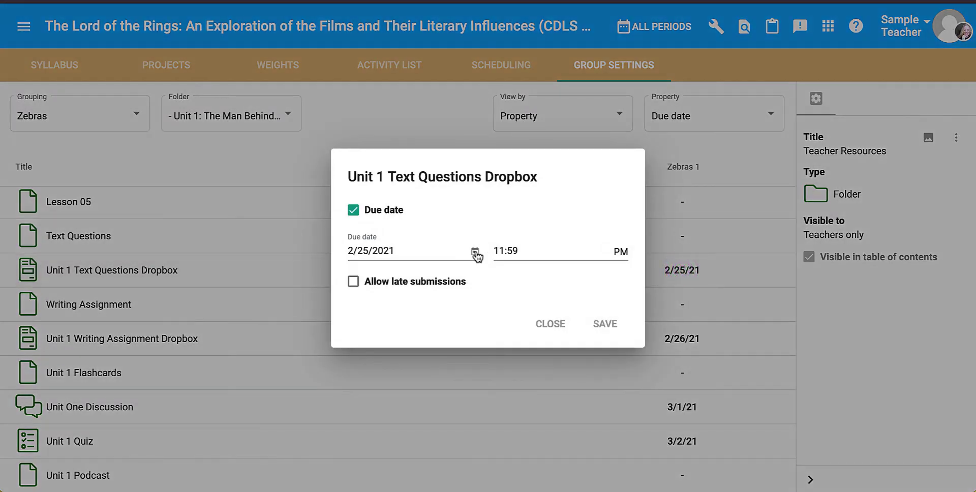
pyautogui.click(475, 252)
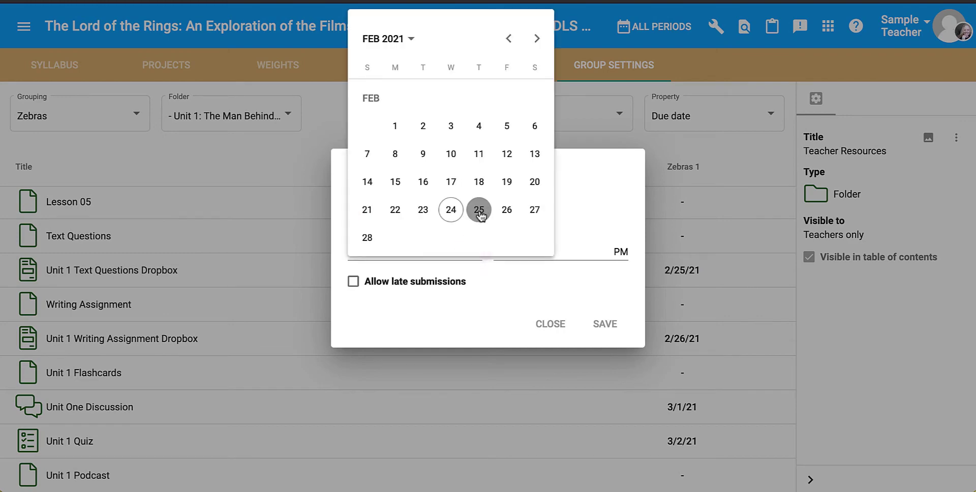
pyautogui.click(537, 35)
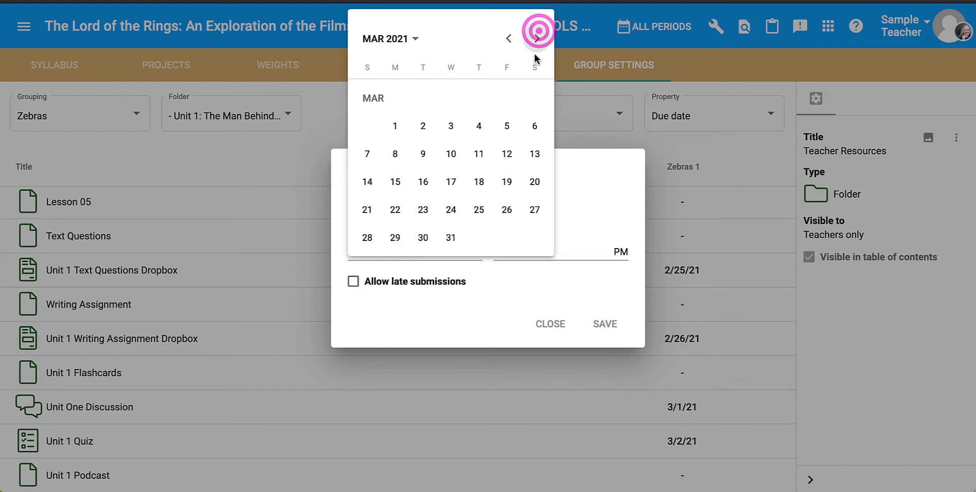
pyautogui.click(395, 127)
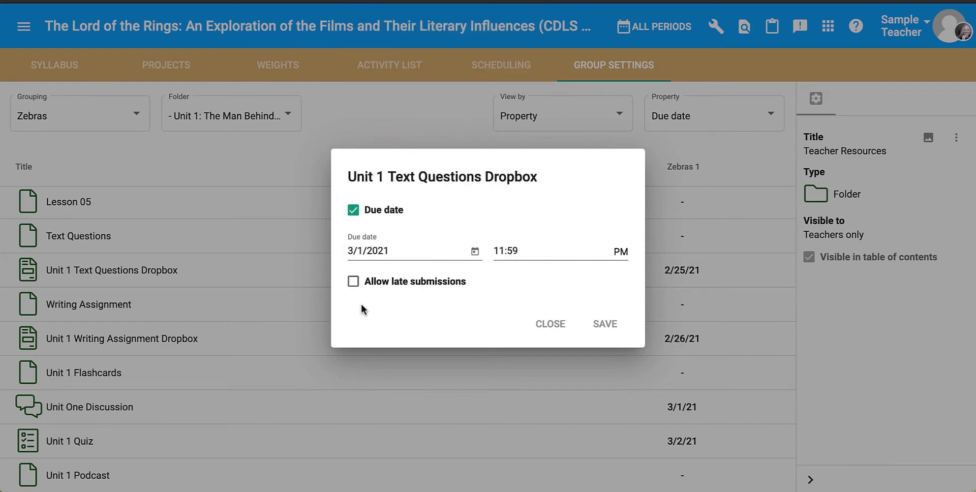
pyautogui.click(353, 281)
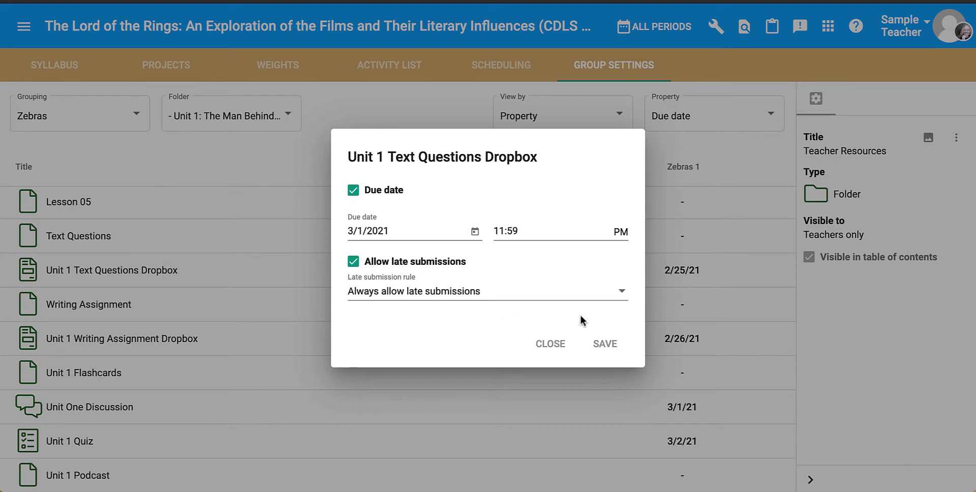
pyautogui.click(607, 344)
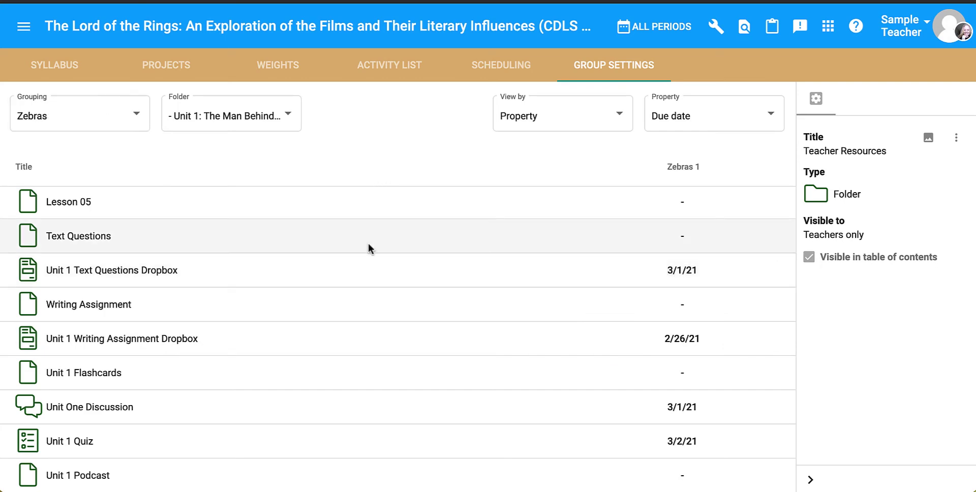
# Step: Save a 2/28/2021 due date with late submissions allowed for the Zebras 1 group's Unit 1 Writing Assignment Dropbox
pyautogui.click(682, 340)
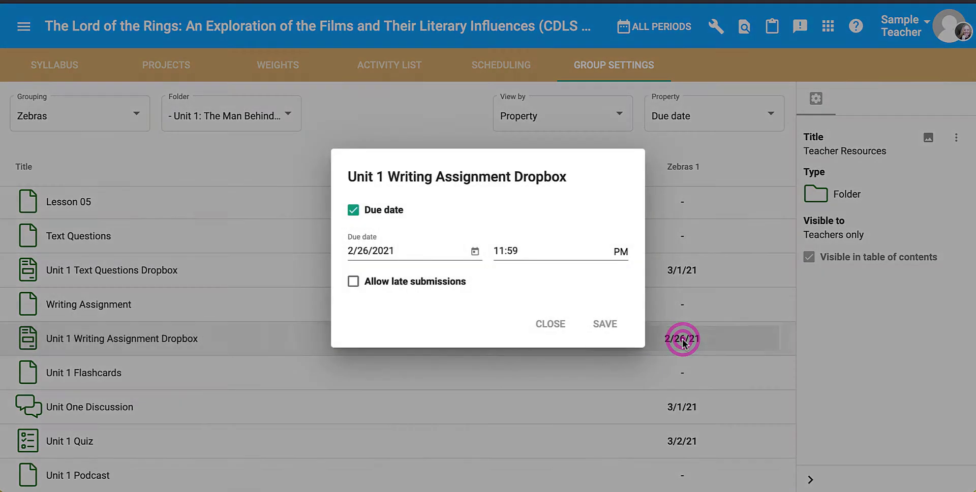
pyautogui.click(475, 250)
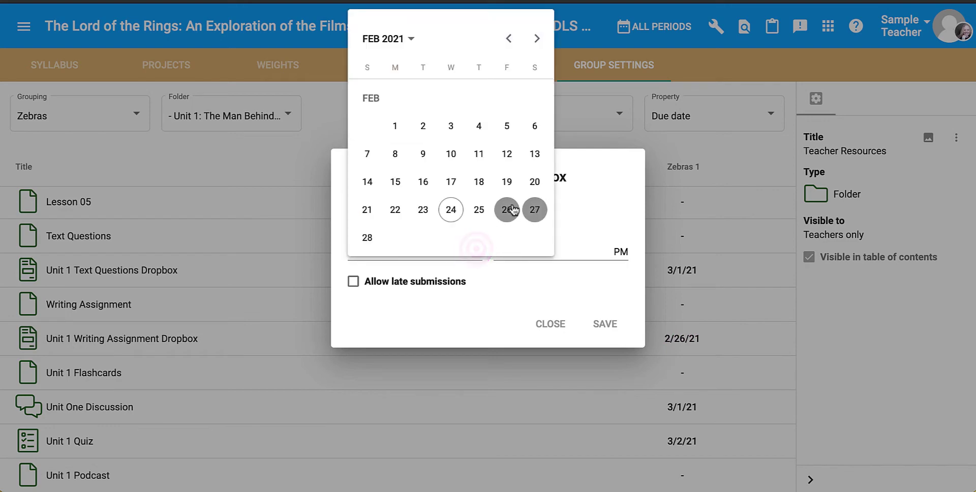
pyautogui.click(367, 239)
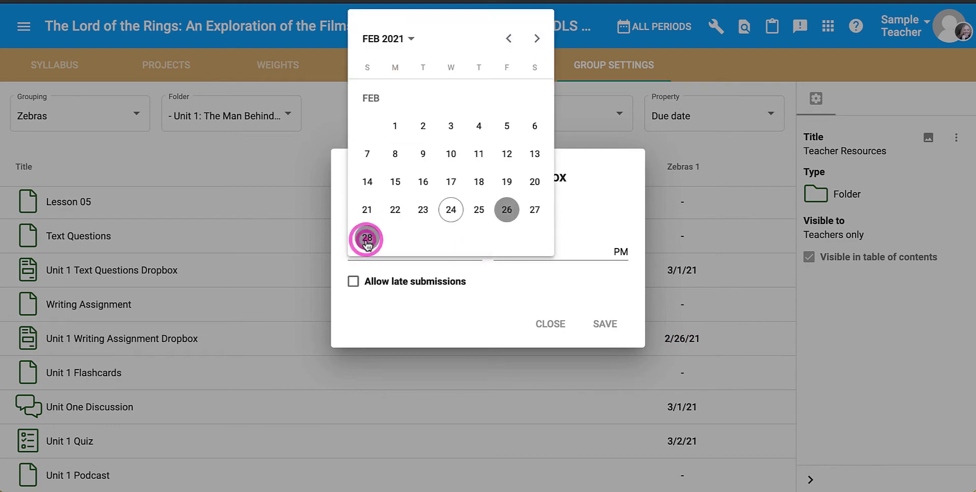
pyautogui.click(347, 281)
pyautogui.click(600, 348)
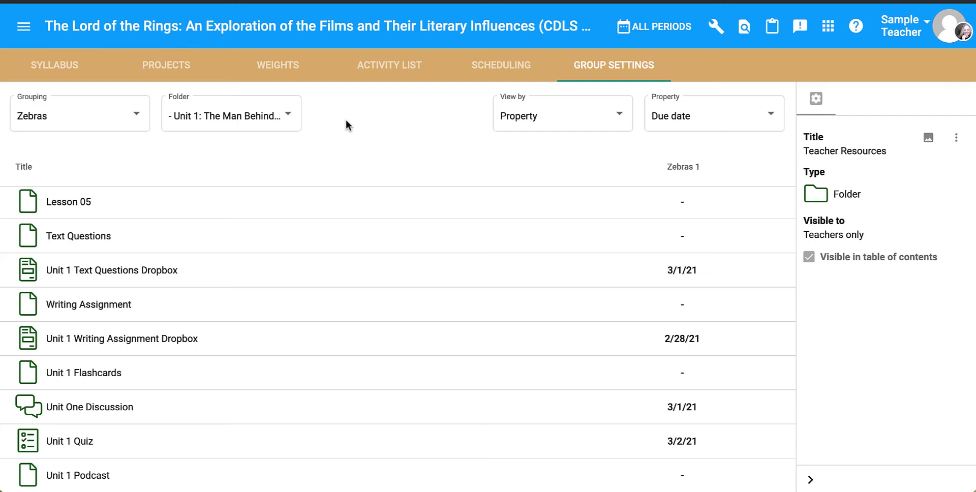
# Step: Filter the course's activity list to the Assessment type and select all the listed assessments
pyautogui.click(391, 69)
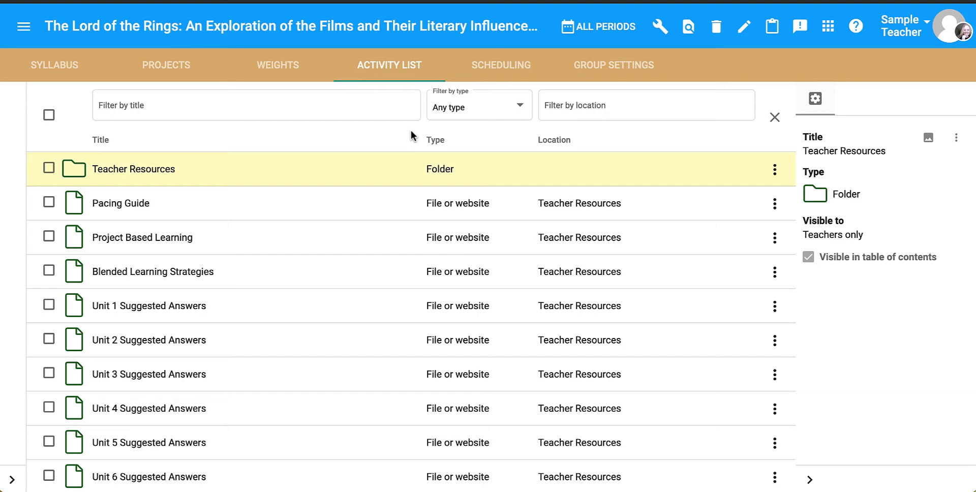
pyautogui.click(518, 111)
pyautogui.click(473, 184)
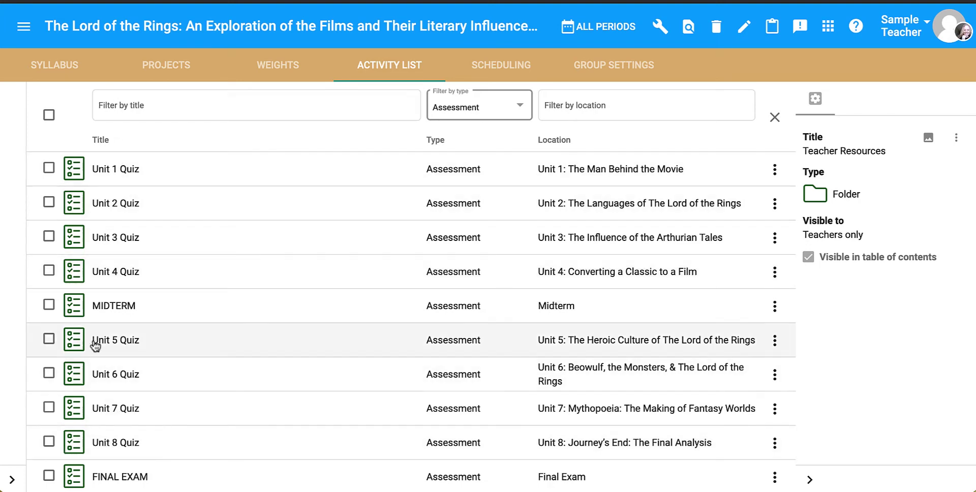
pyautogui.click(49, 118)
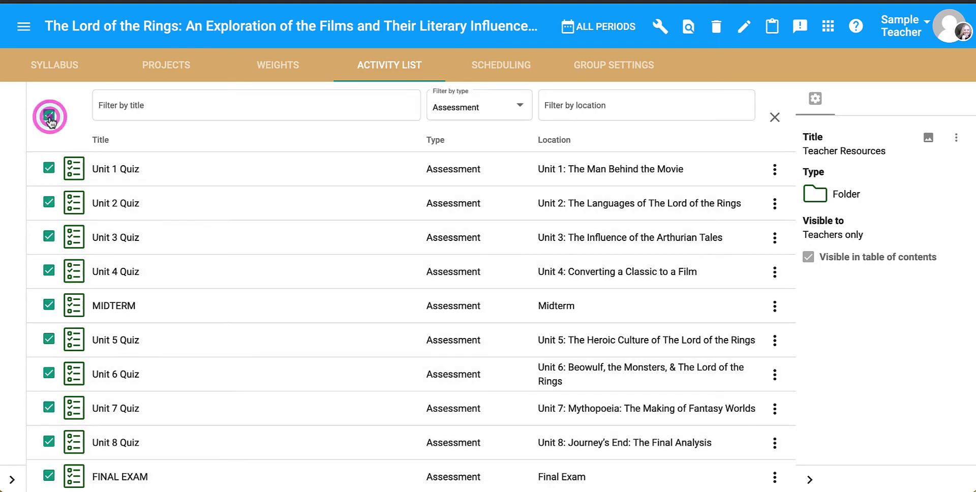
# Step: Bulk edit the selected assessments for Zebras 1 only, setting the number of attempts to Unlimited and confirming the permanent update
pyautogui.click(744, 31)
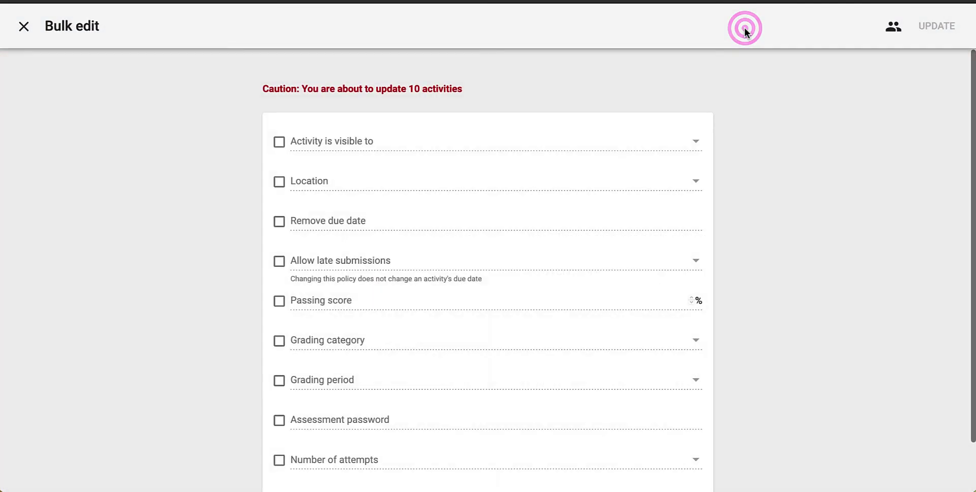
pyautogui.click(895, 30)
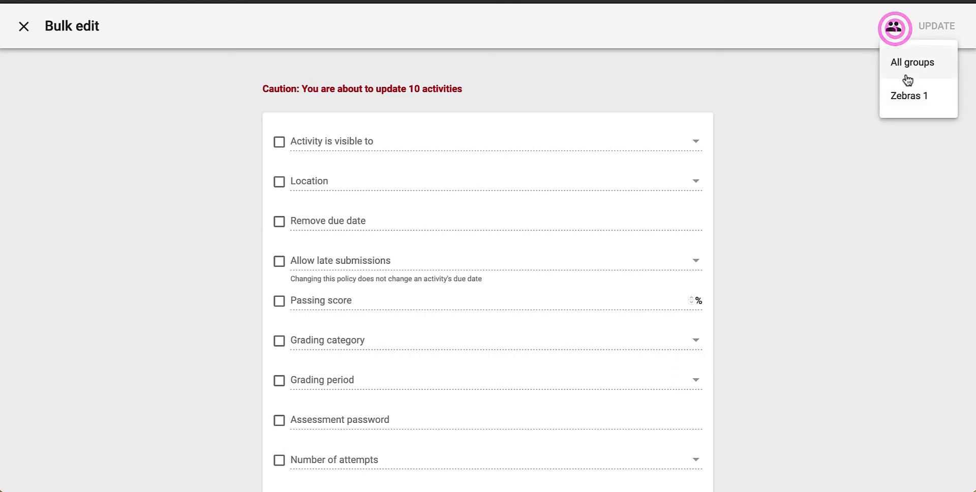
pyautogui.click(912, 99)
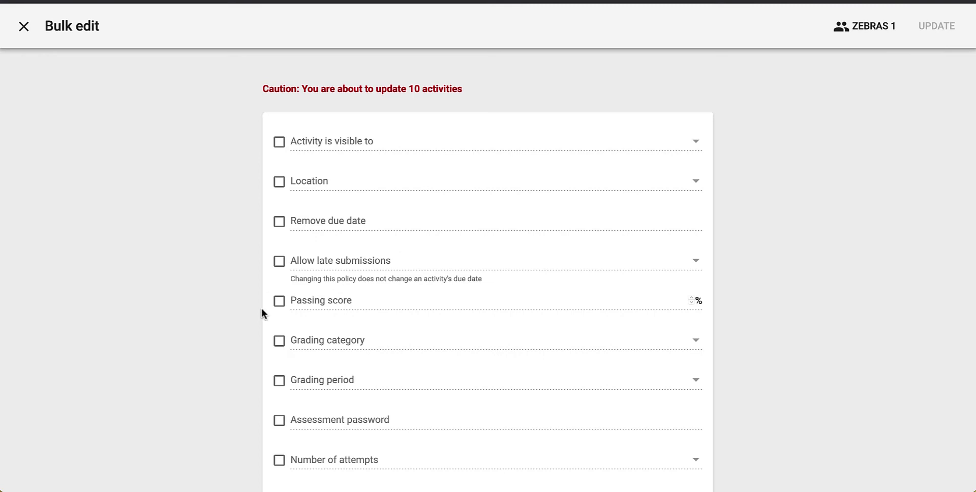
pyautogui.scroll(-1, 261, 313)
pyautogui.click(279, 409)
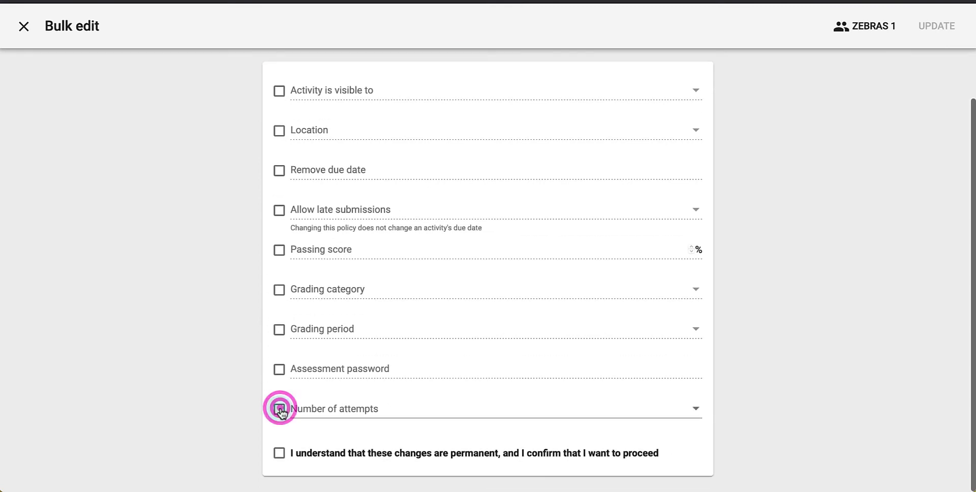
pyautogui.click(320, 410)
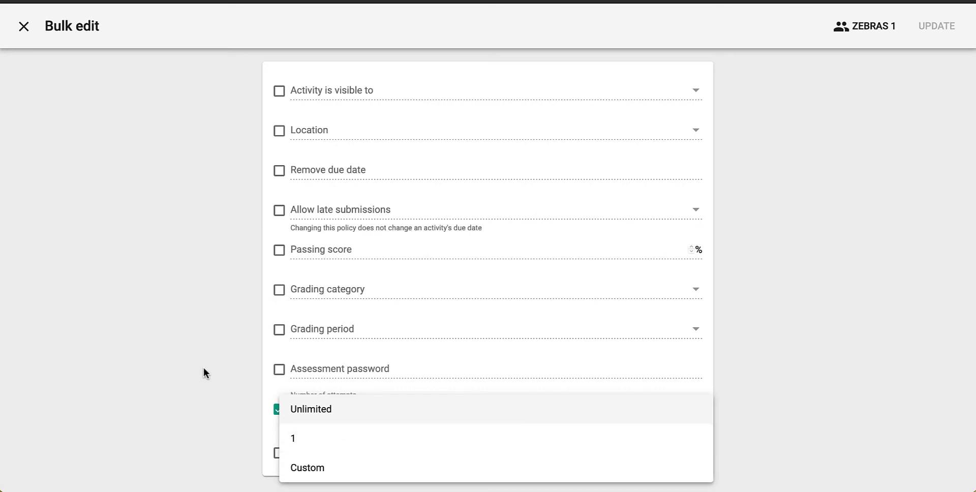
pyautogui.click(308, 416)
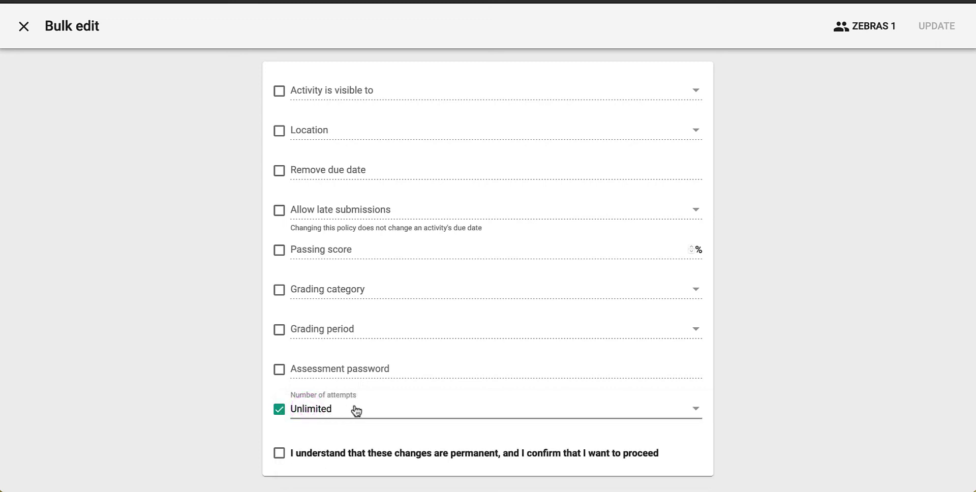
pyautogui.click(279, 453)
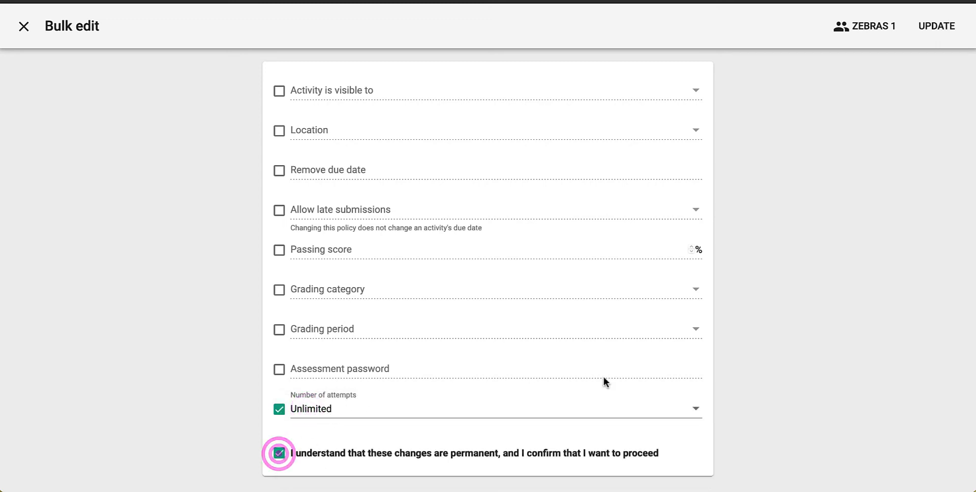
pyautogui.click(936, 26)
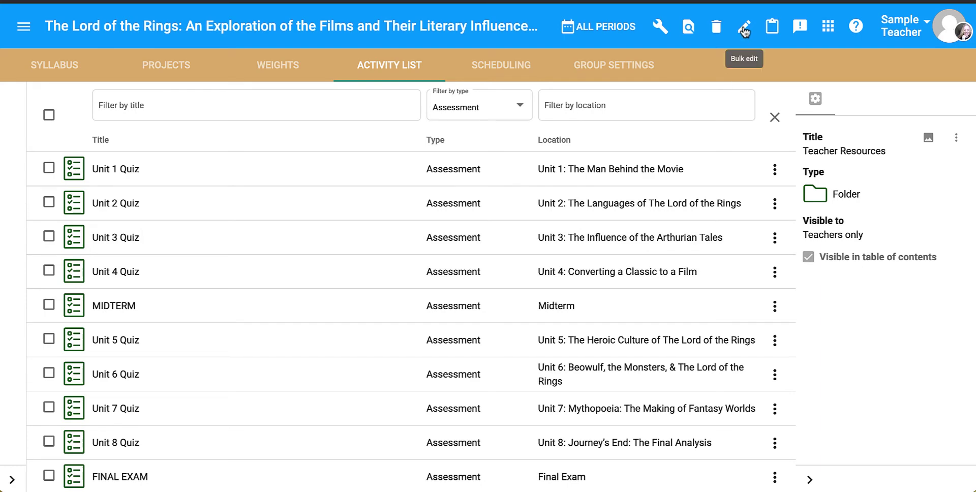
# Step: Filter the activities to assignments, examine the bulk edit options and group choices for all of them, and close the edit and clear the selection
pyautogui.click(492, 100)
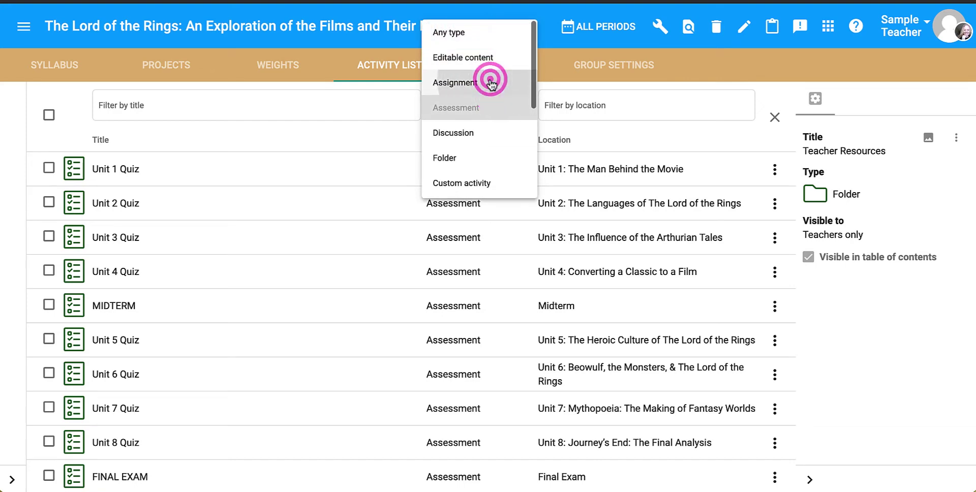
pyautogui.click(490, 81)
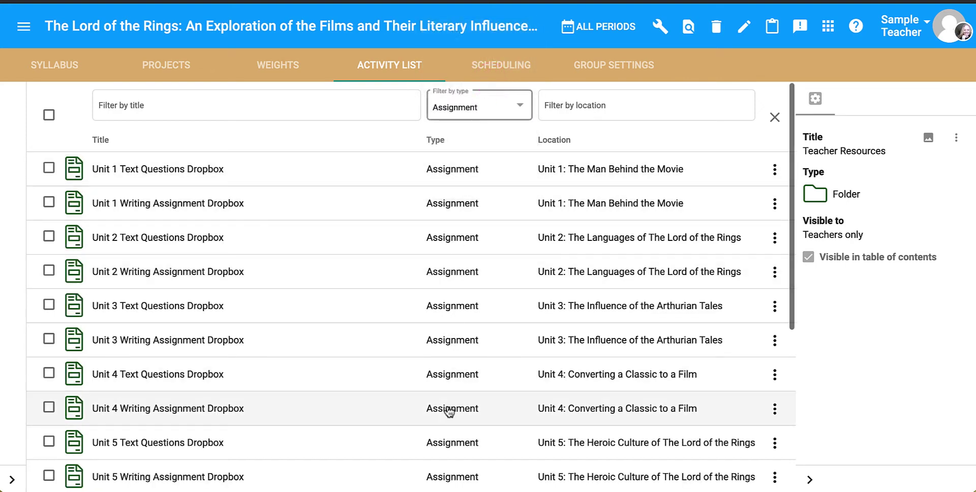
pyautogui.click(745, 27)
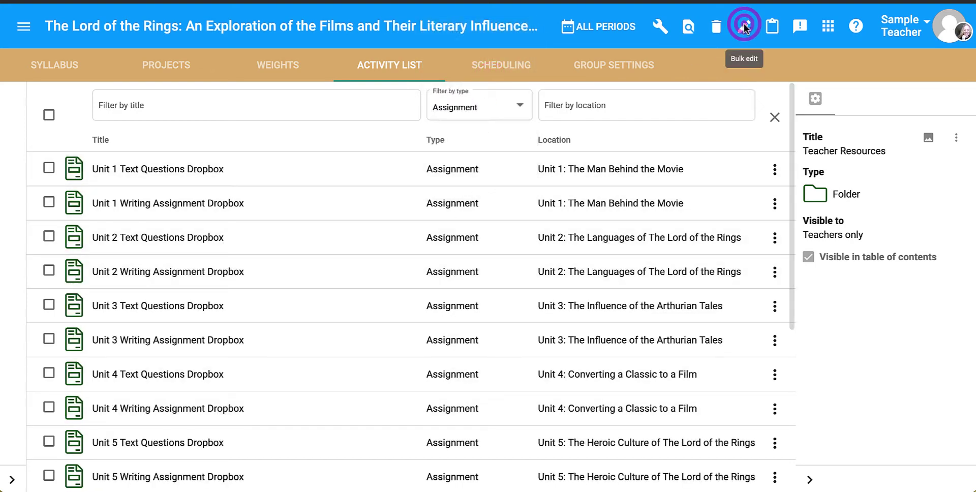
pyautogui.click(599, 264)
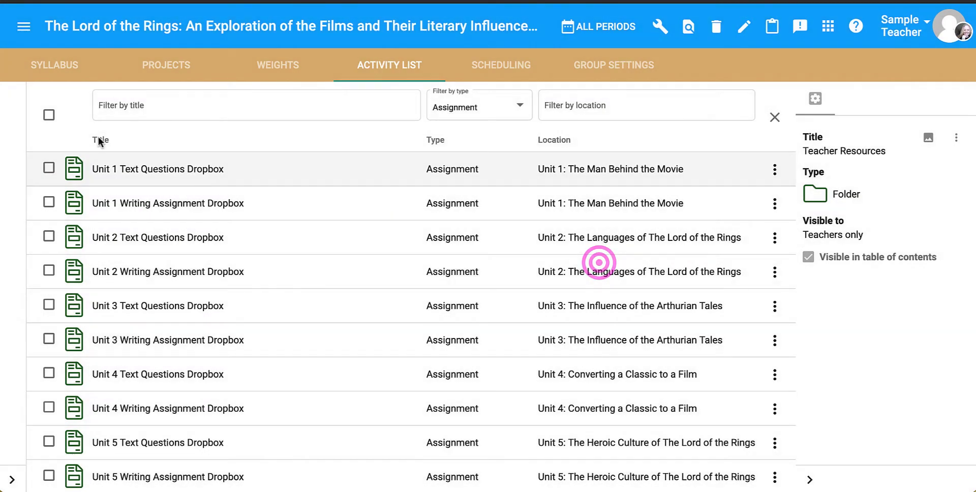
pyautogui.click(48, 115)
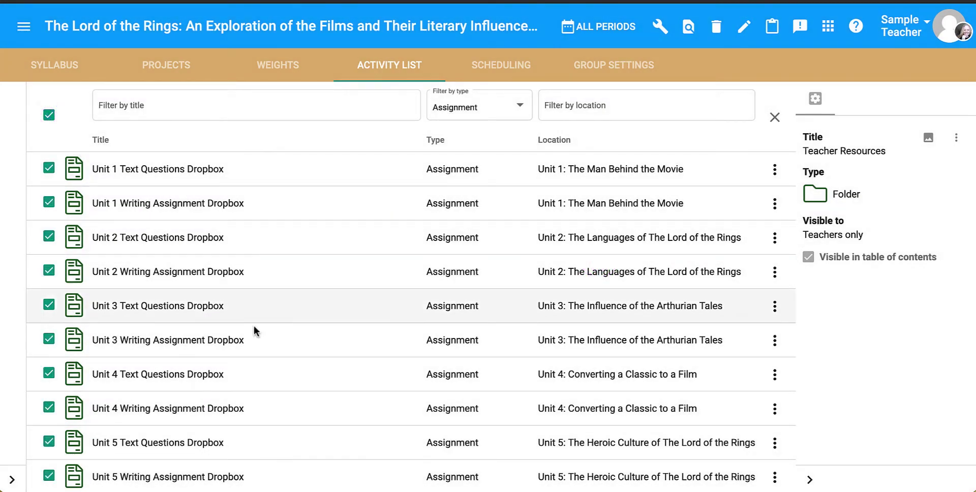
pyautogui.click(744, 27)
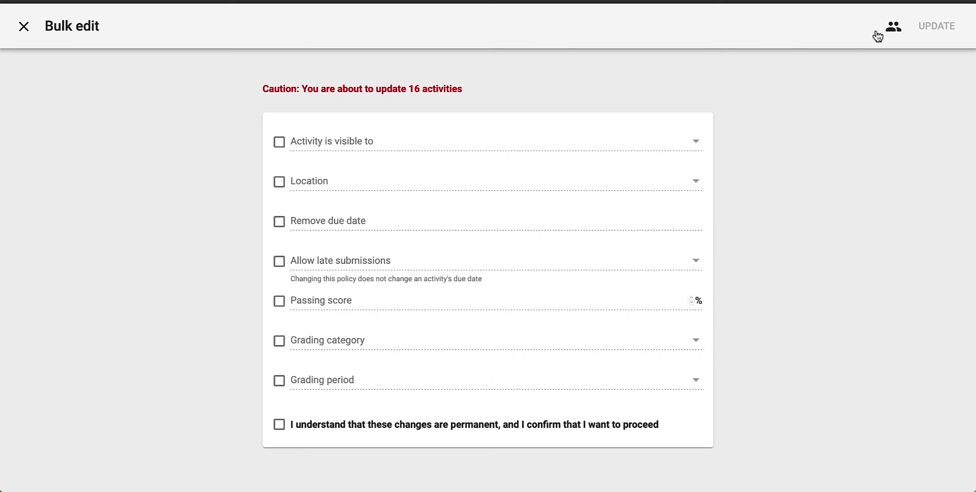
pyautogui.click(893, 28)
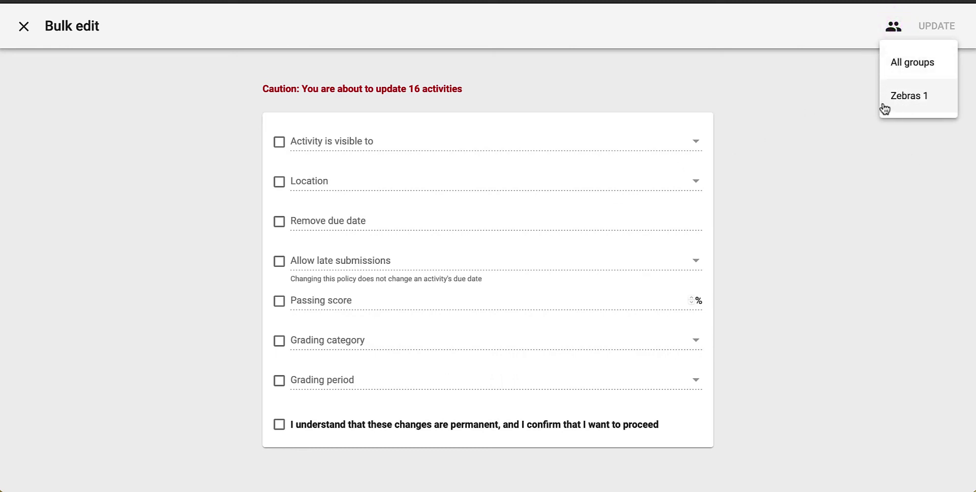
pyautogui.click(26, 36)
pyautogui.click(27, 36)
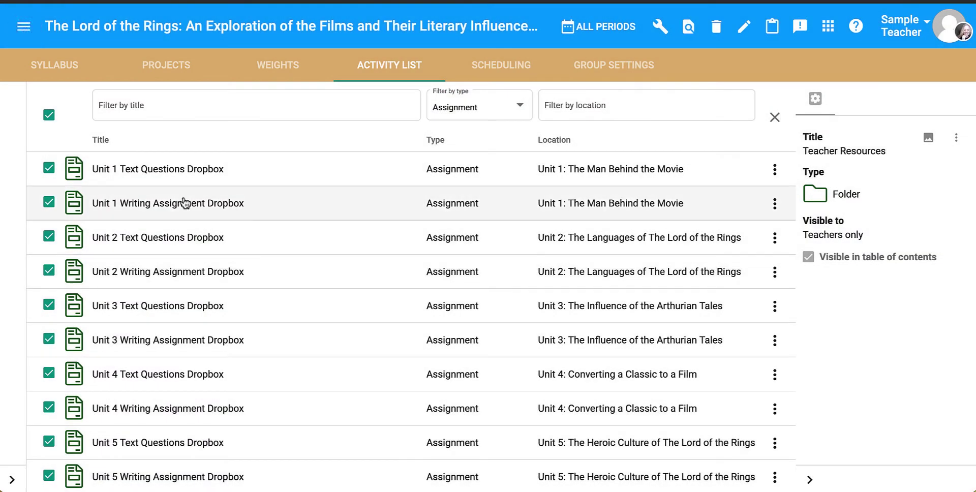
pyautogui.click(49, 115)
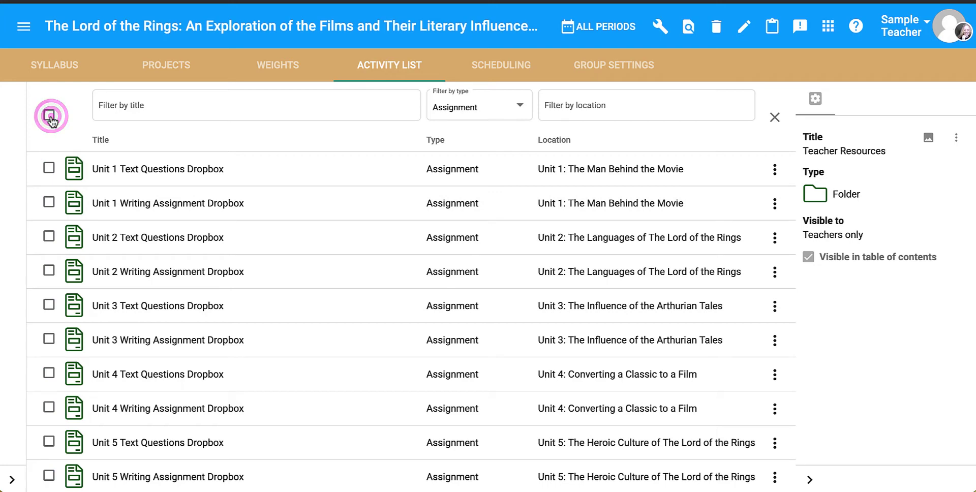
# Step: Open the Unit 1 Quiz from the syllabus folder Unit 1: The Man Behind the Movie for editing and show its activity settings
pyautogui.click(46, 71)
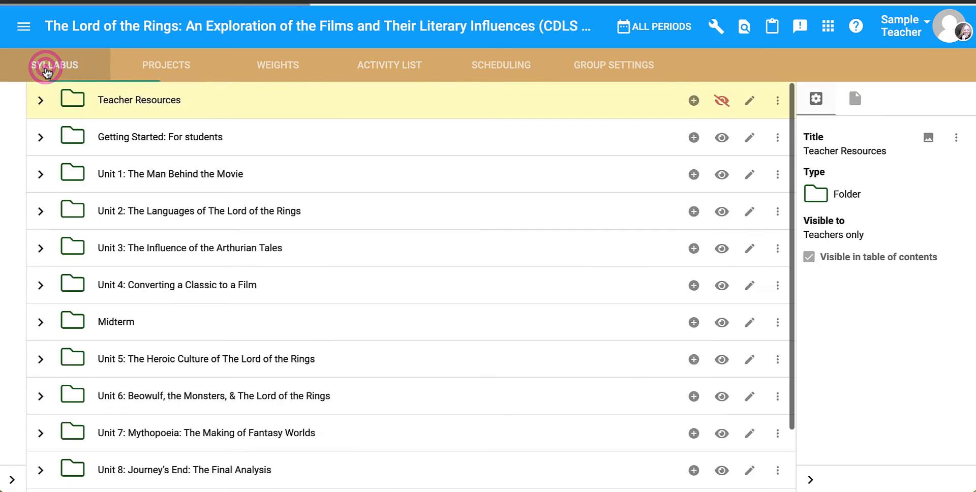
pyautogui.scroll(-2, 76, 347)
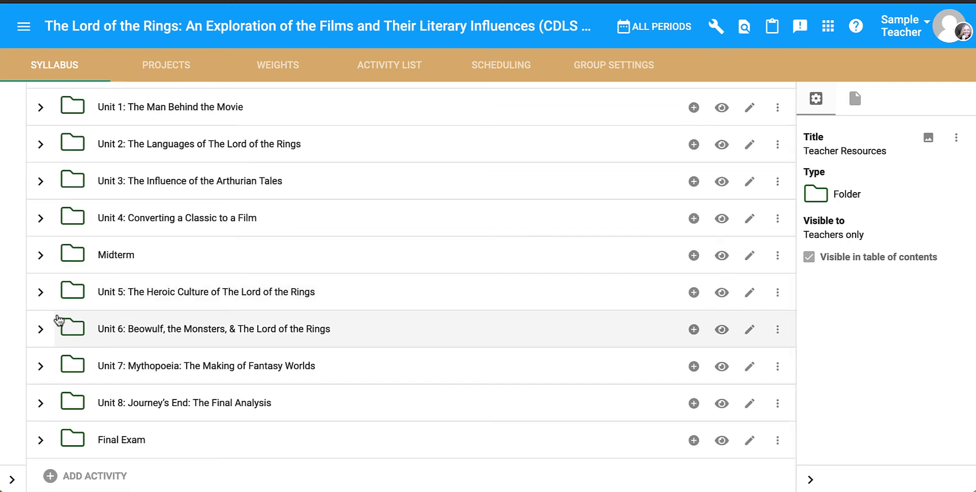
pyautogui.click(40, 108)
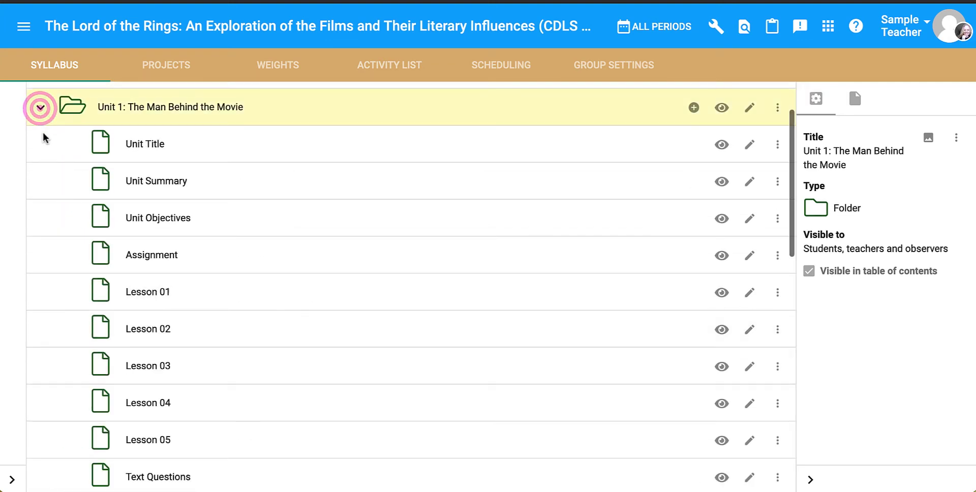
pyautogui.scroll(-8, 78, 356)
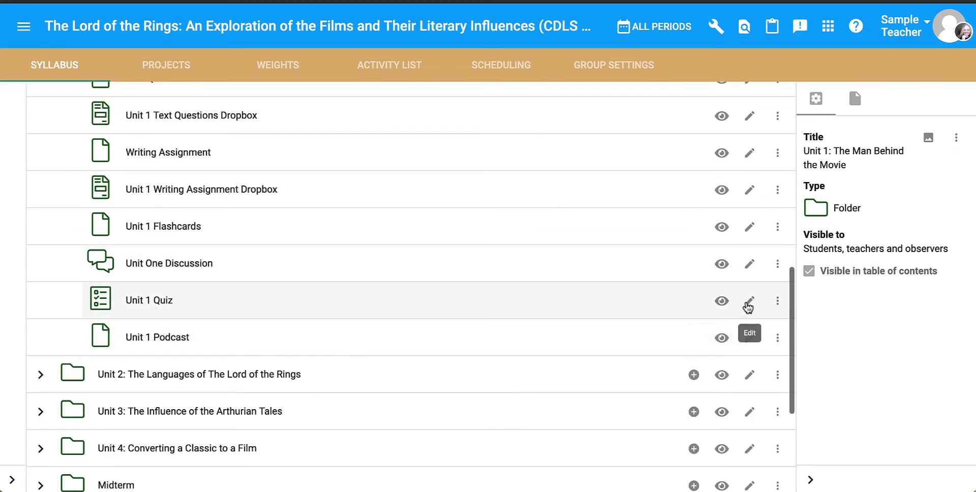
pyautogui.click(750, 303)
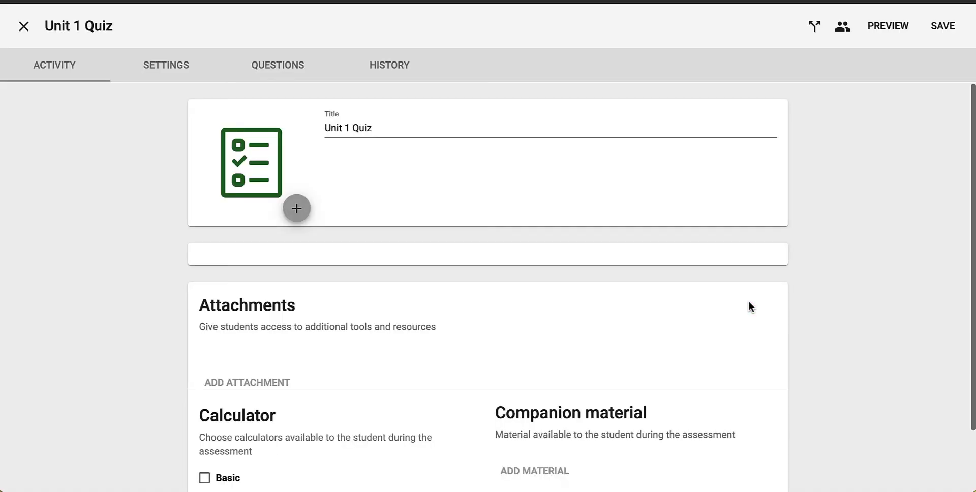
pyautogui.click(151, 70)
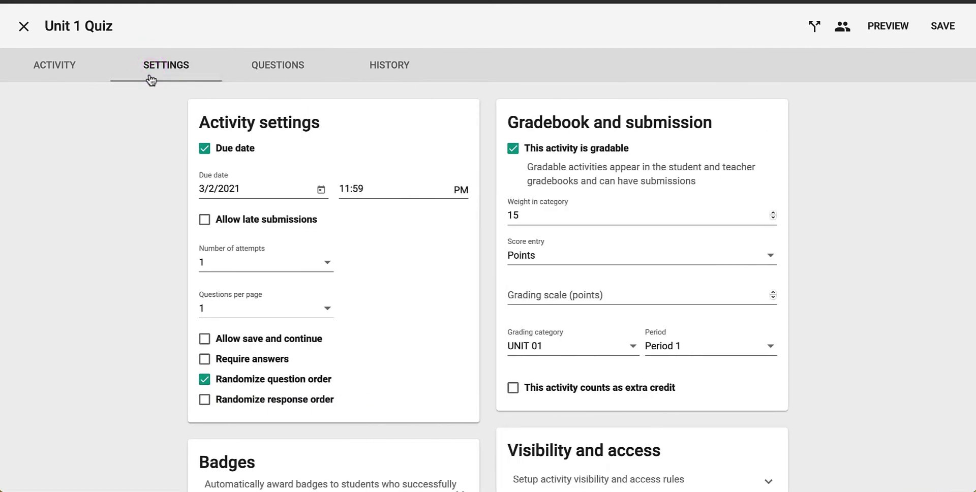
pyautogui.scroll(-1, 148, 288)
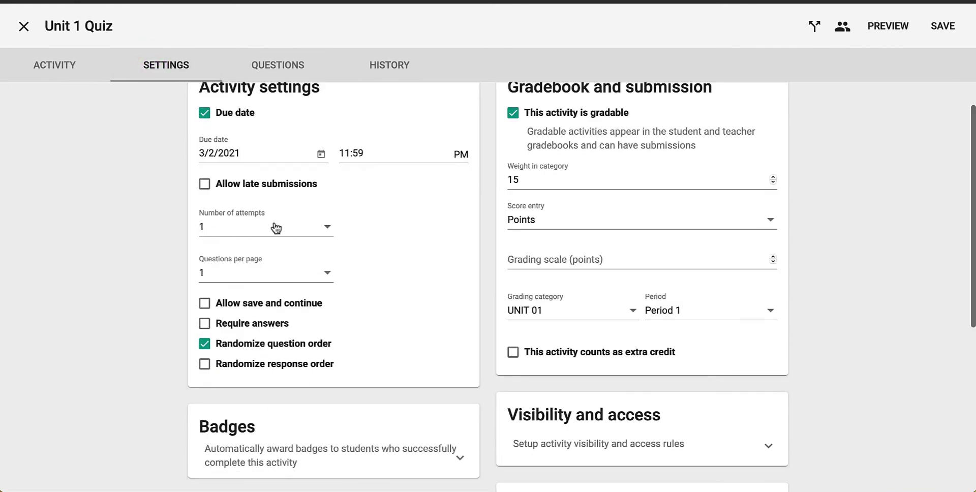
# Step: Switch the Unit 1 Quiz settings to the Zebras 1 group and review its number of attempts and the remaining settings sections
pyautogui.click(843, 26)
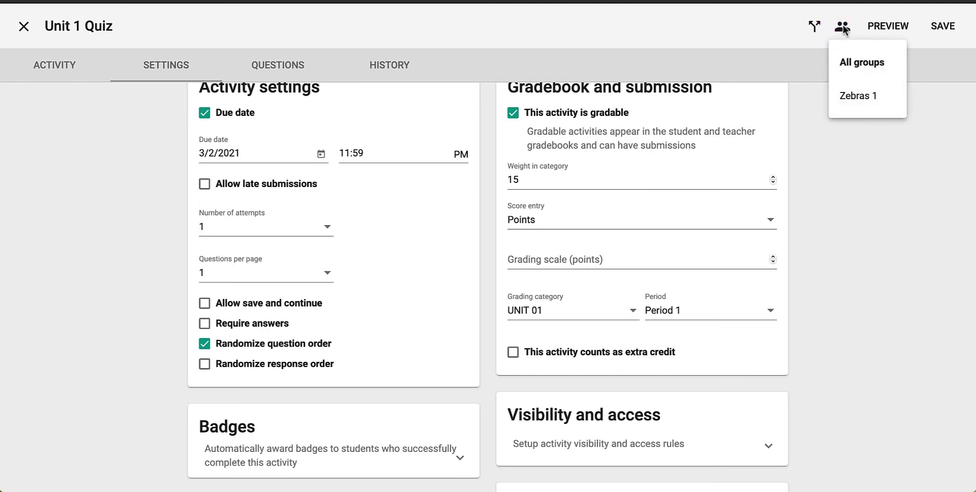
pyautogui.click(856, 100)
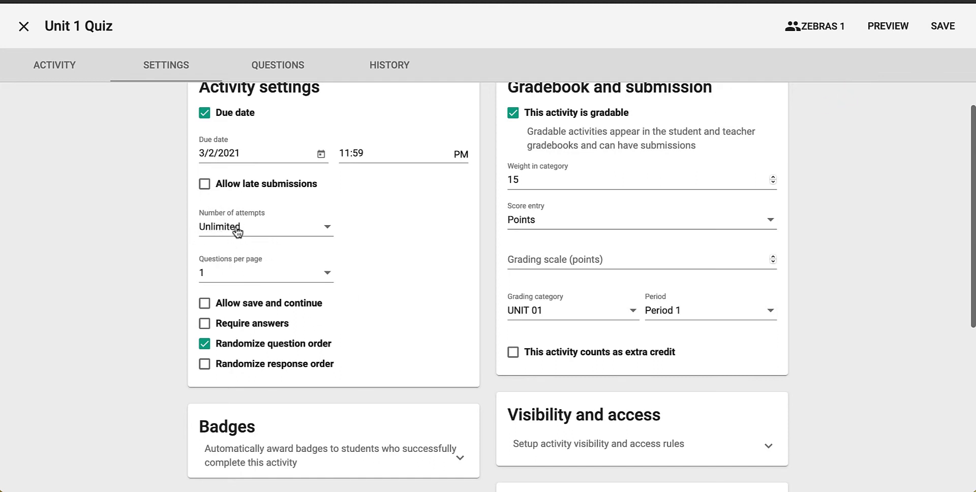
pyautogui.scroll(-2, 382, 299)
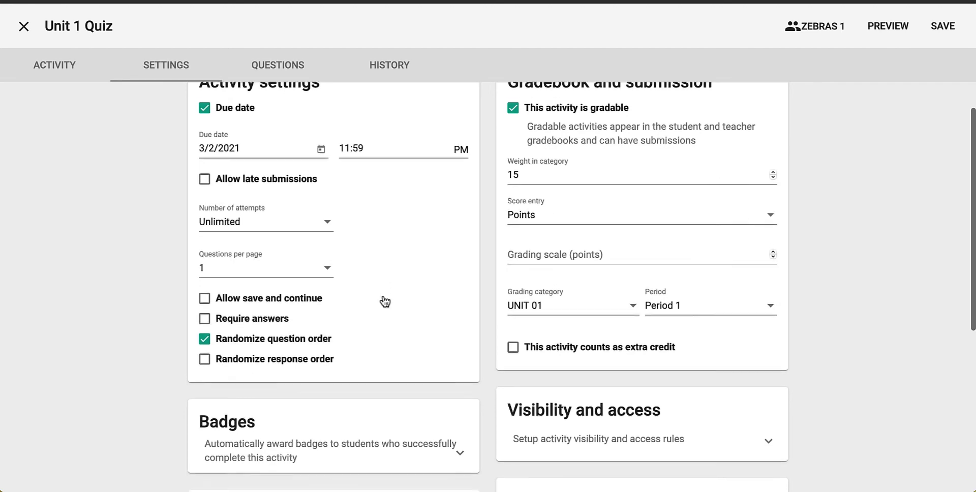
pyautogui.scroll(-4, 382, 299)
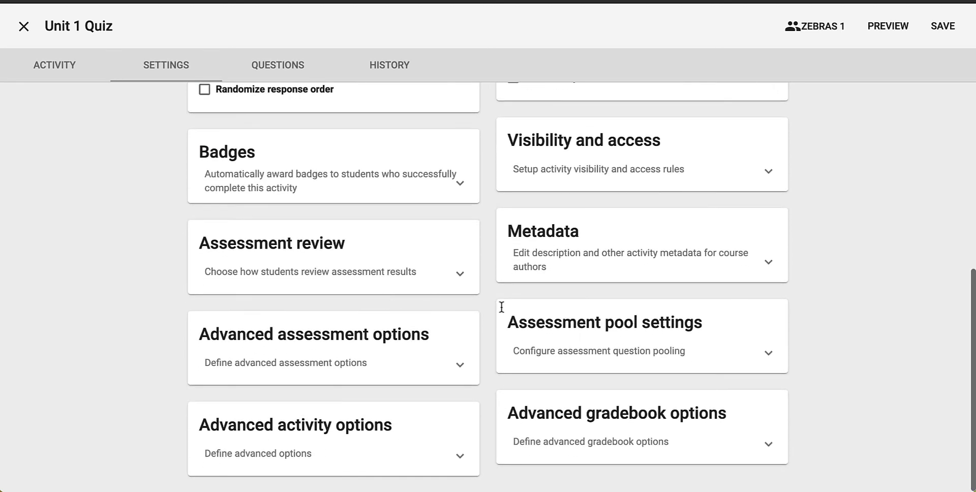
# Step: Set the desired number of questions in the Unit 1 Quiz's assessment pool settings to 5 for the Zebras 1 group
pyautogui.click(763, 351)
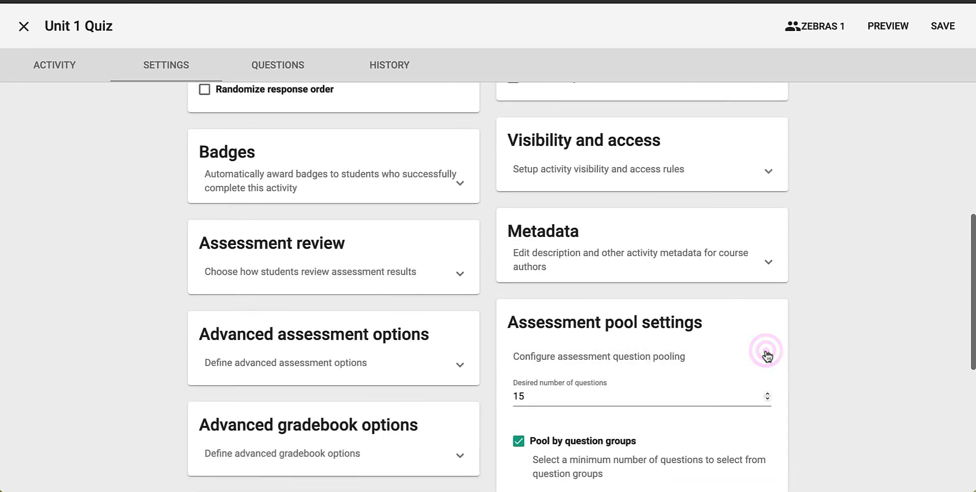
pyautogui.scroll(-3, 767, 356)
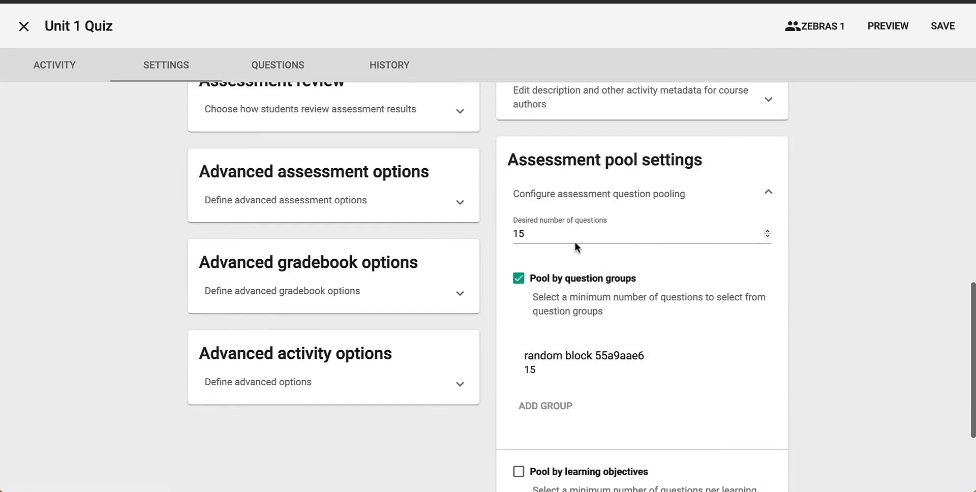
pyautogui.click(525, 234)
pyautogui.press('BackSpace')
pyautogui.press('BackSpace')
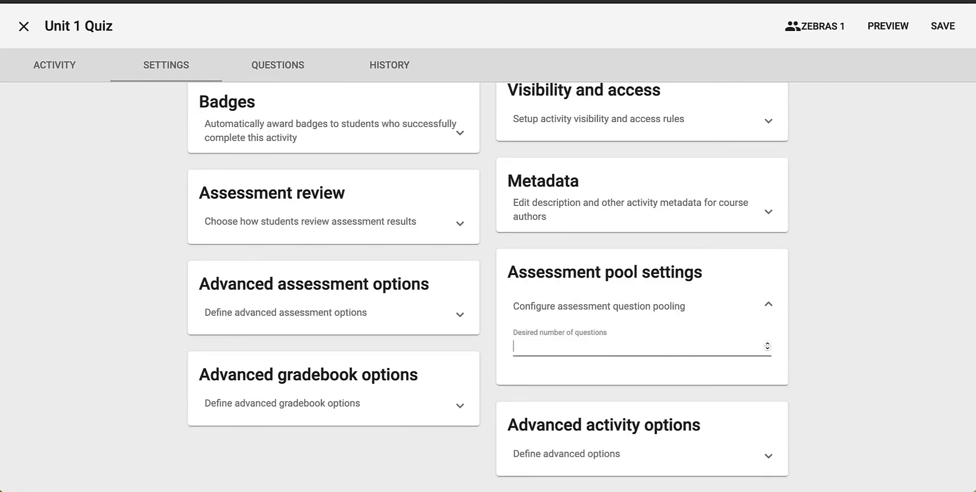
pyautogui.write('10')
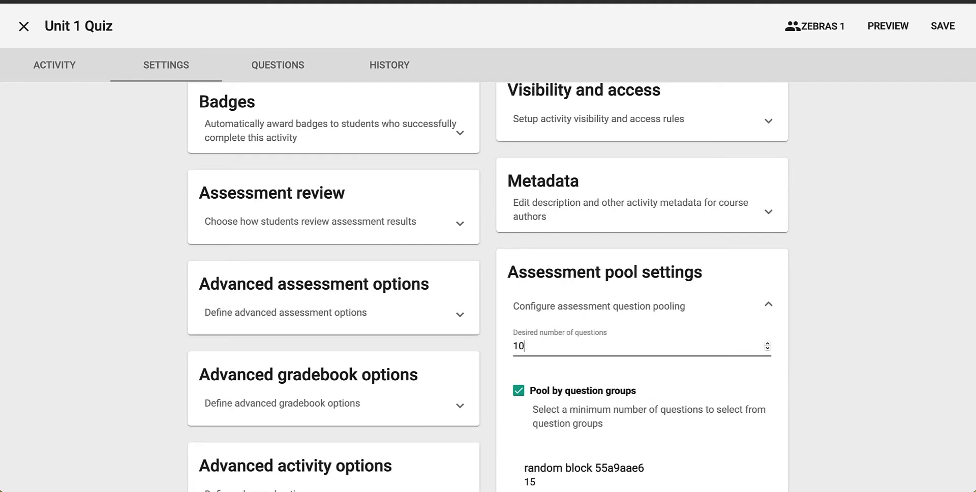
pyautogui.press('BackSpace')
pyautogui.write('5')
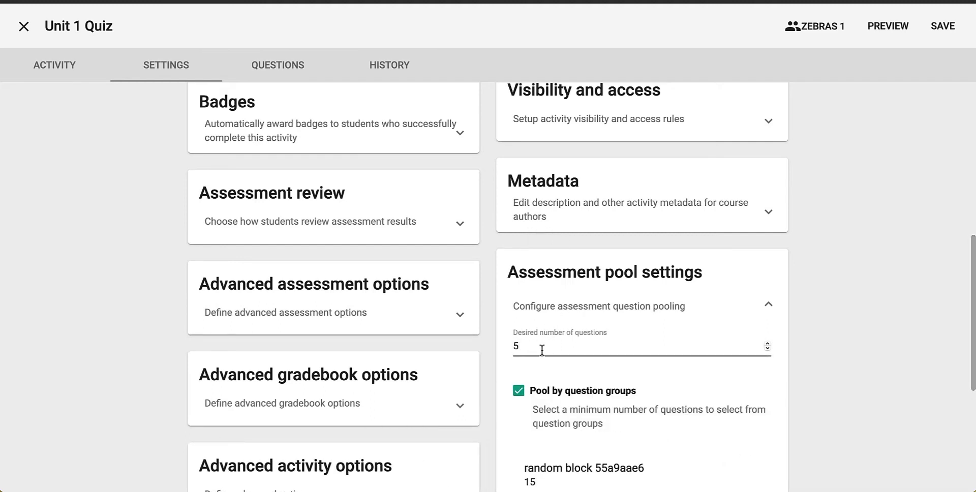
# Step: Review the quiz's remaining settings for Zebras 1 and expand the assessment review options for how students see results
pyautogui.scroll(7, 550, 280)
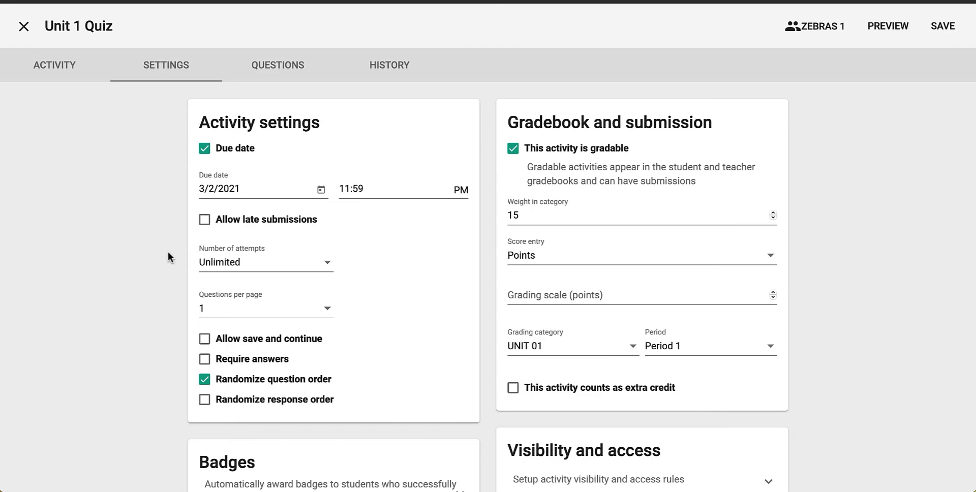
pyautogui.scroll(-6, 608, 299)
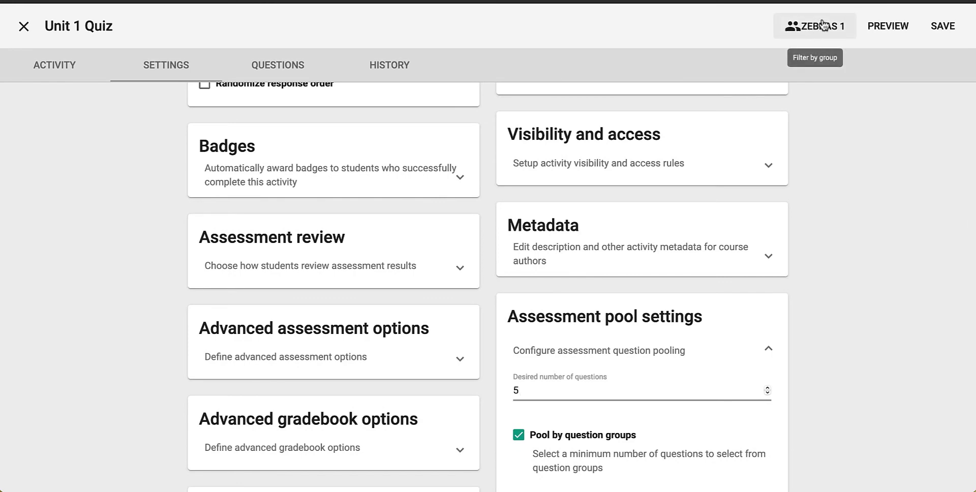
pyautogui.scroll(-3, 642, 268)
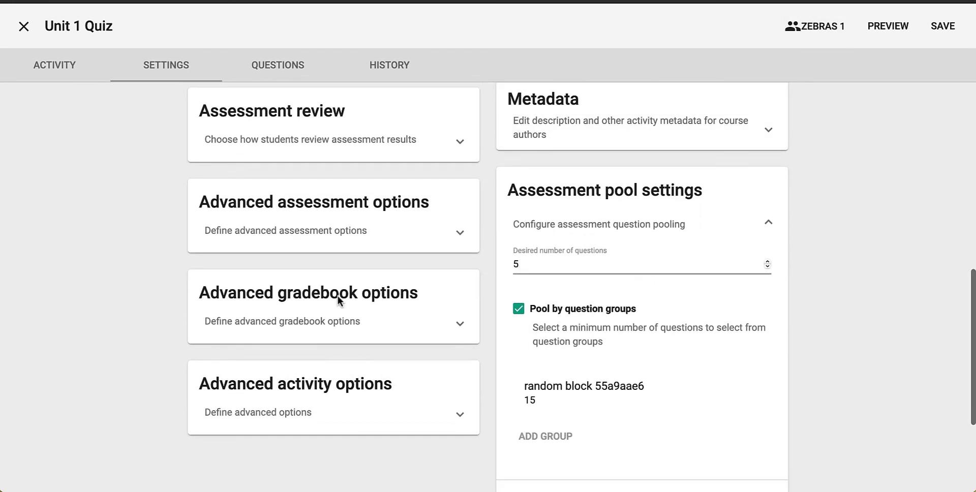
pyautogui.click(338, 131)
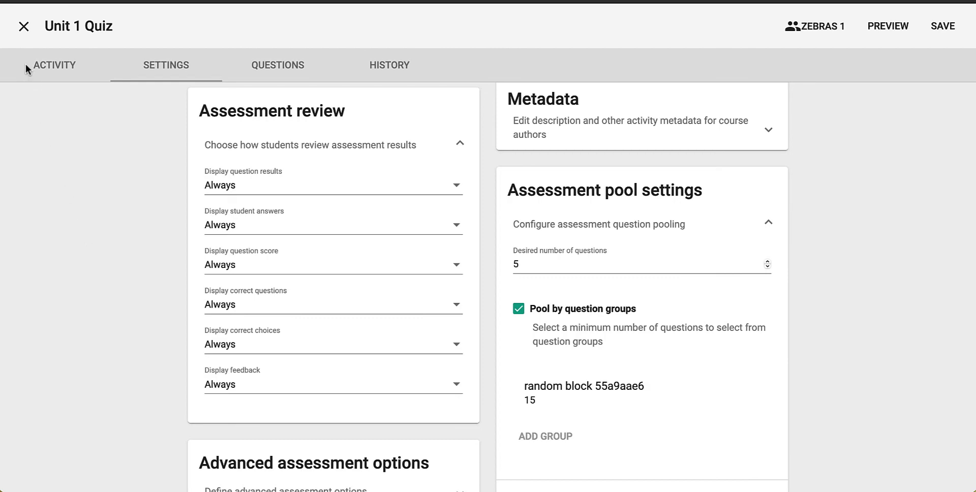
# Step: Leave the Unit 1 Quiz, discarding the unsaved changes, and collapse the Unit 1: The Man Behind the Movie folder in the syllabus
pyautogui.click(23, 26)
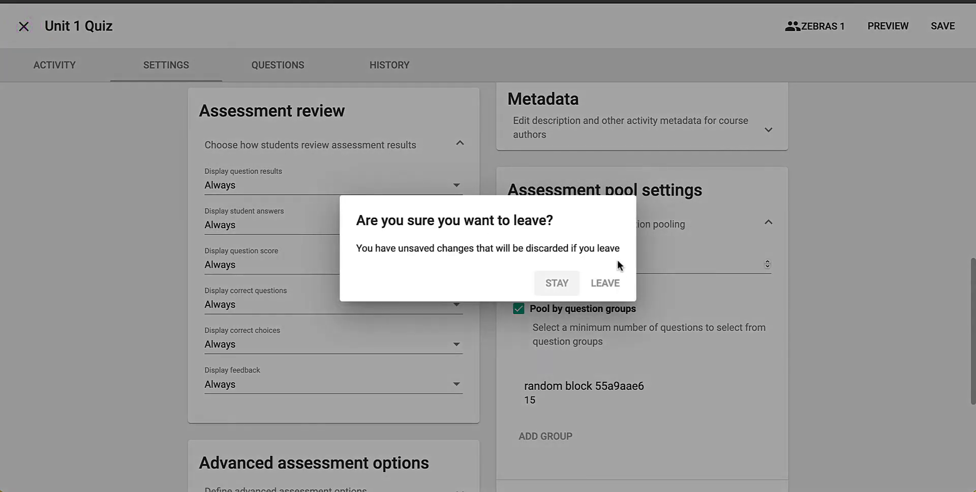
pyautogui.click(614, 280)
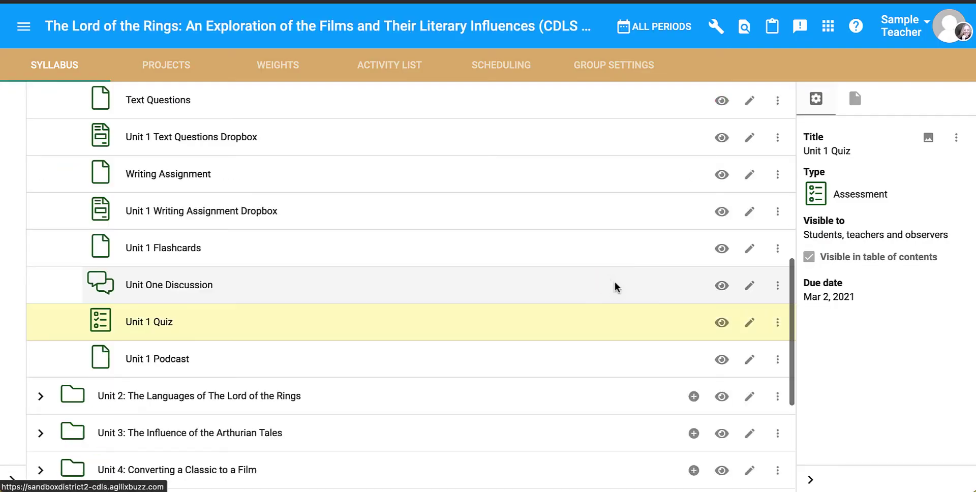
pyautogui.scroll(9, 216, 246)
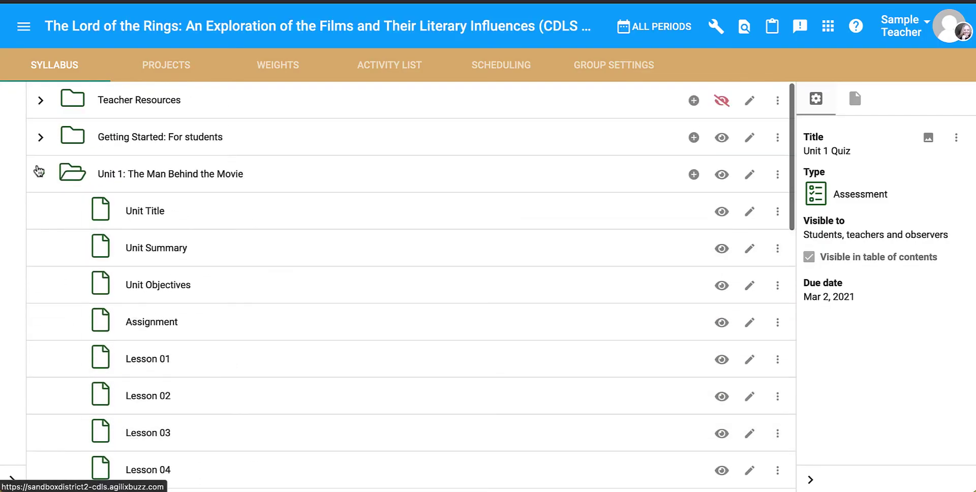
pyautogui.click(39, 171)
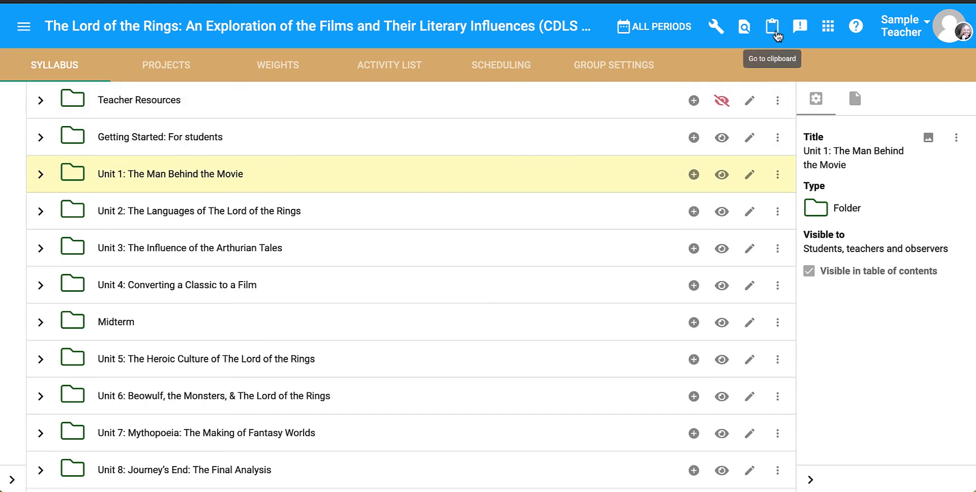
# Step: Go to the Clipboard and add the students of the Zebras 1 group to it
pyautogui.click(773, 29)
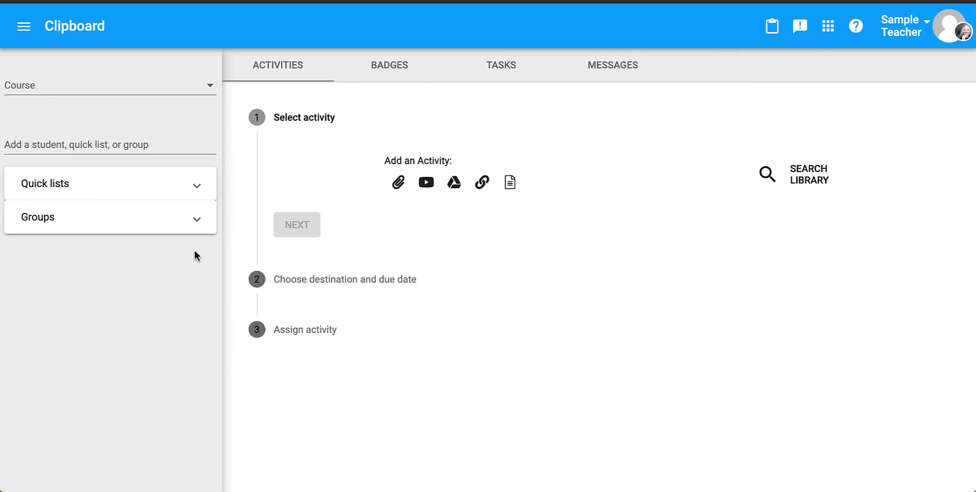
pyautogui.click(197, 219)
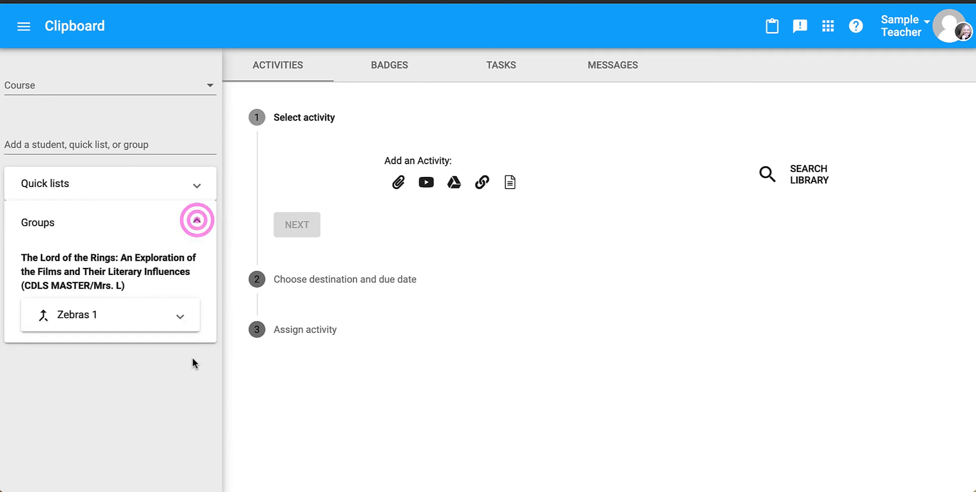
pyautogui.click(42, 319)
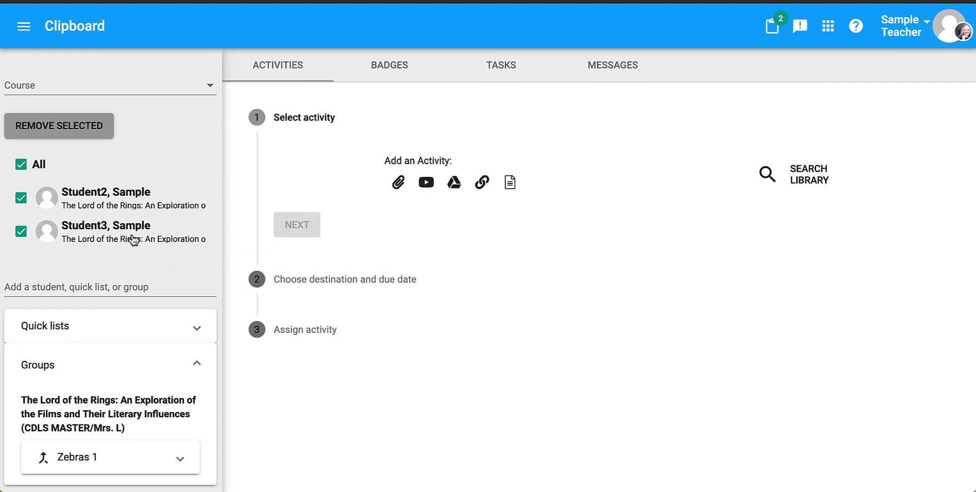
# Step: Search the library for an activity, opening Geometry - FULL YEAR (EDM MASTER) in the Edmentum Content - Masters collection
pyautogui.click(801, 182)
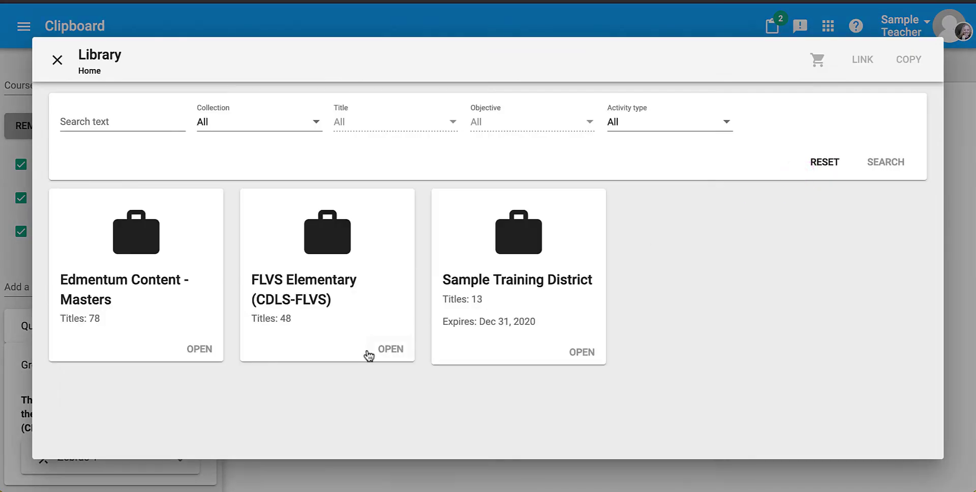
pyautogui.click(200, 349)
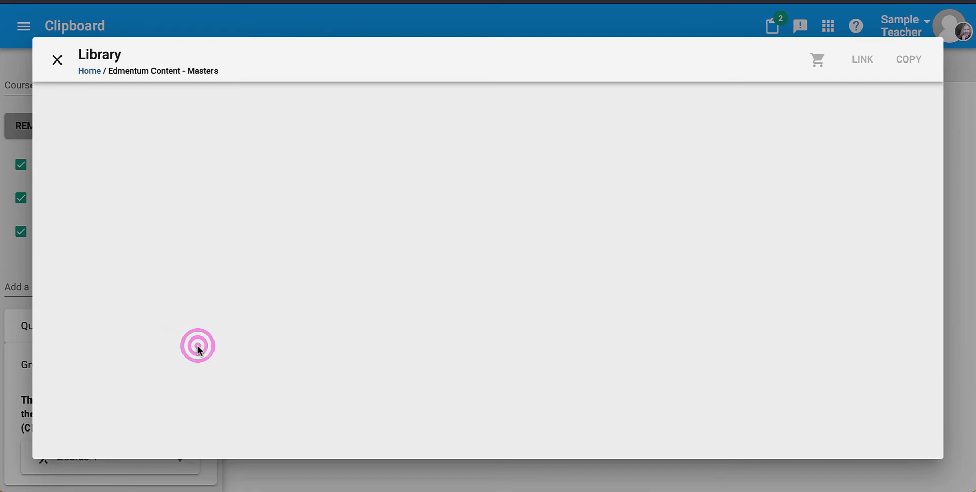
pyautogui.scroll(-15, 245, 264)
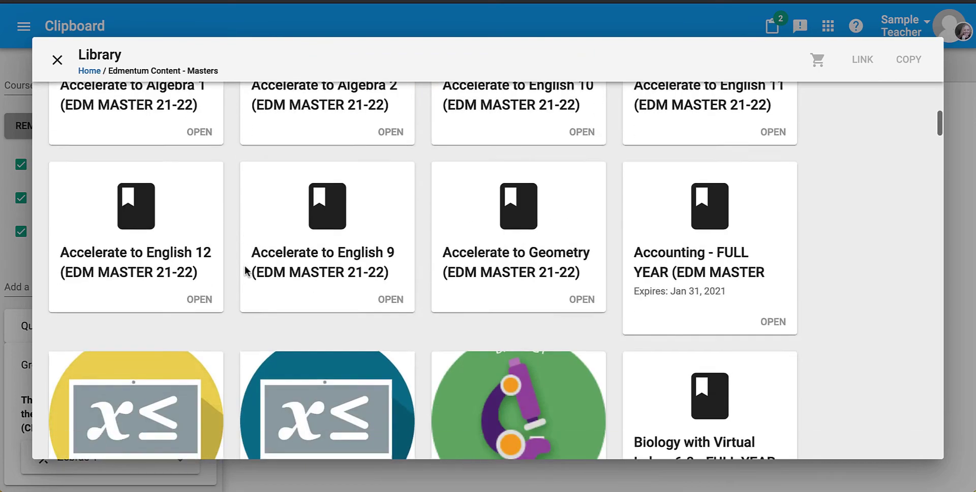
pyautogui.scroll(-12, 245, 257)
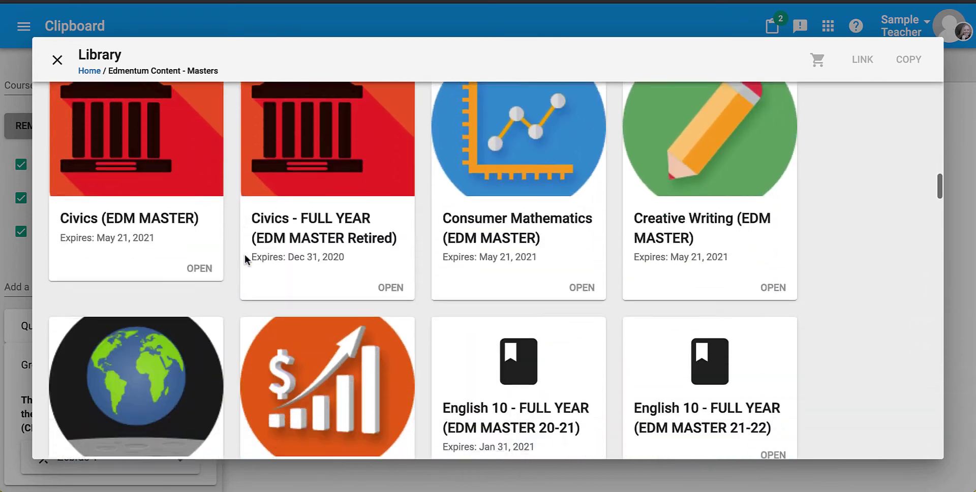
pyautogui.scroll(-15, 245, 240)
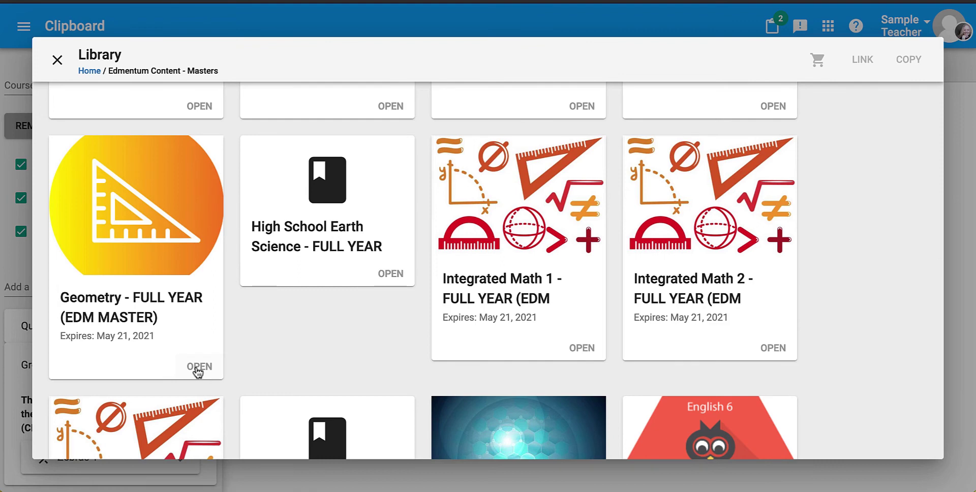
pyautogui.click(198, 370)
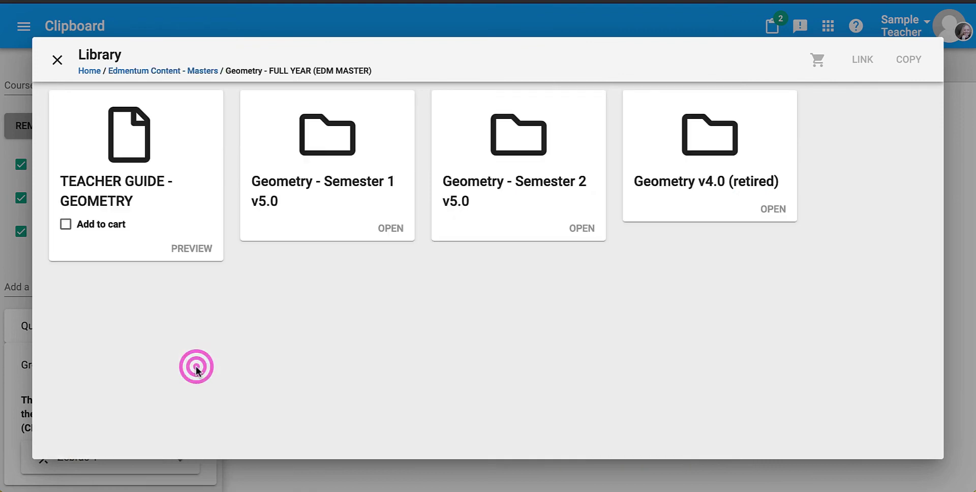
# Step: Copy Applying the Laws of Sines and Cosines and Proving the Laws of Sines and Cosines from Geometry - Semester 1 v5.0, Unit 4
pyautogui.click(395, 232)
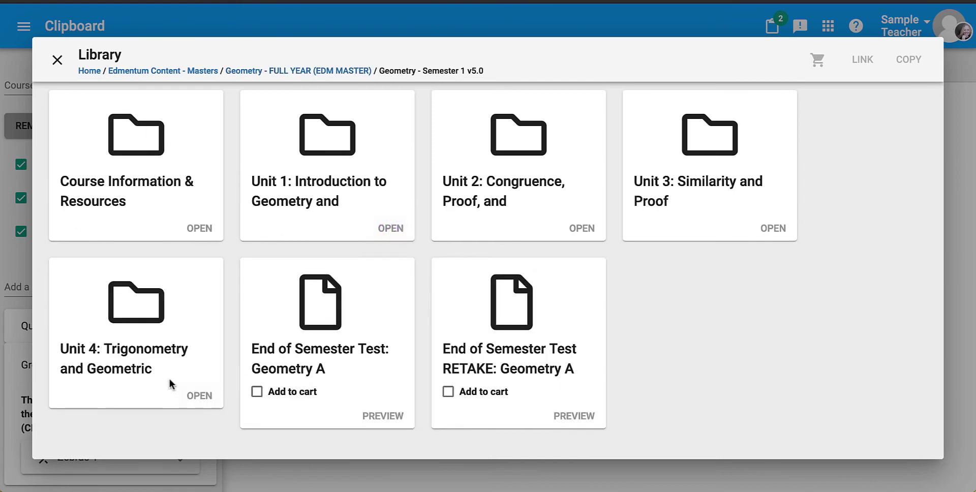
pyautogui.click(197, 396)
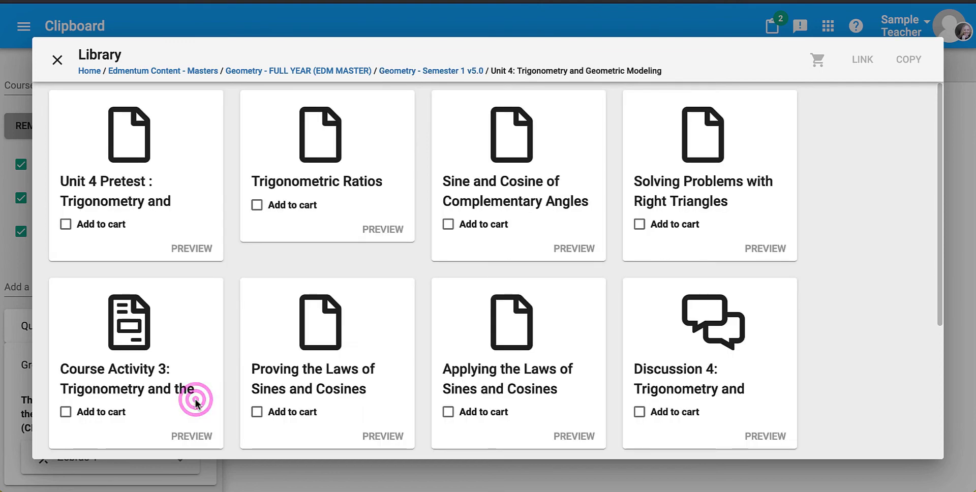
pyautogui.scroll(-4, 323, 337)
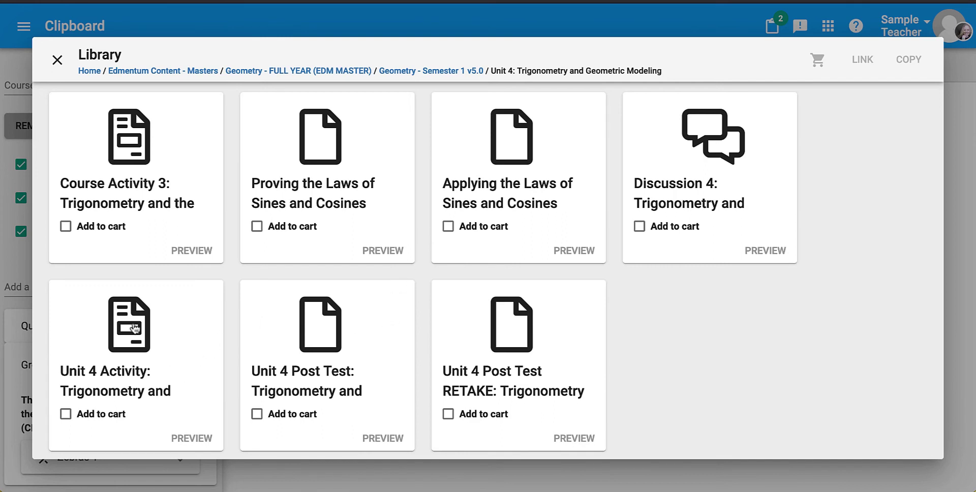
pyautogui.click(448, 228)
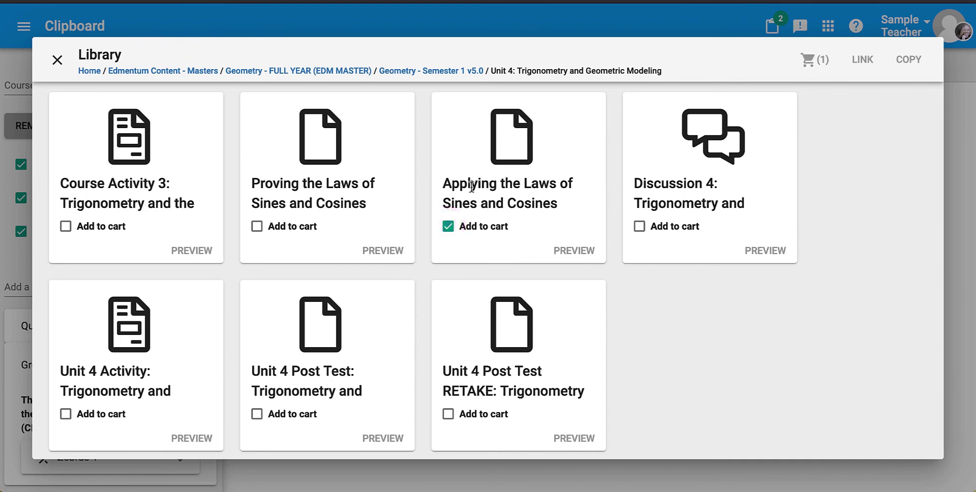
pyautogui.click(257, 226)
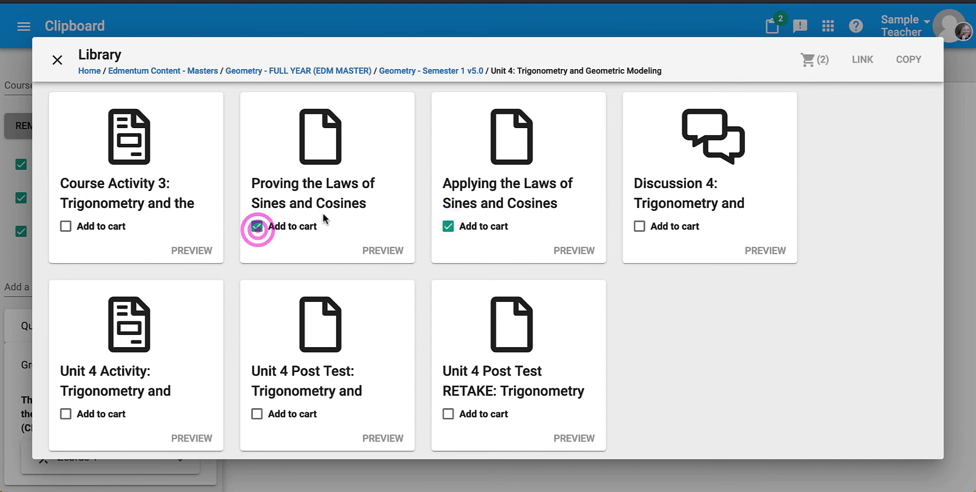
pyautogui.scroll(3, 376, 225)
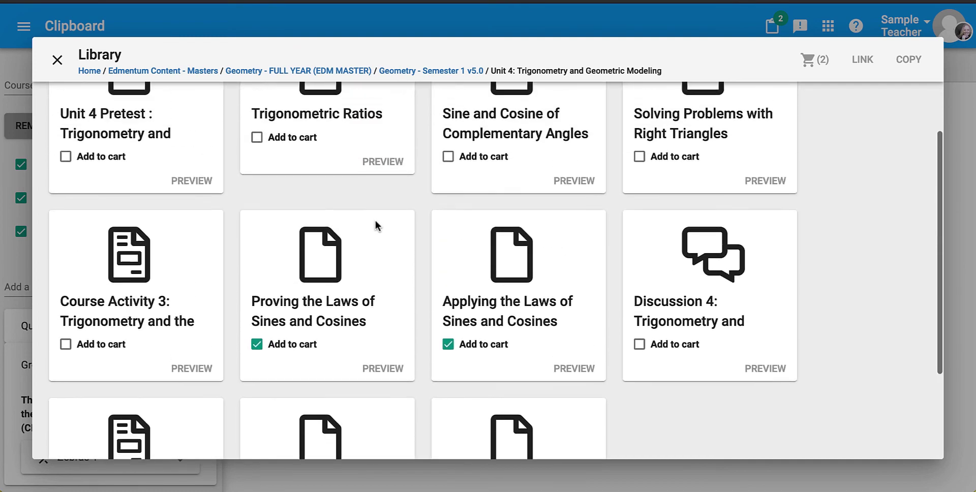
pyautogui.scroll(-2, 375, 225)
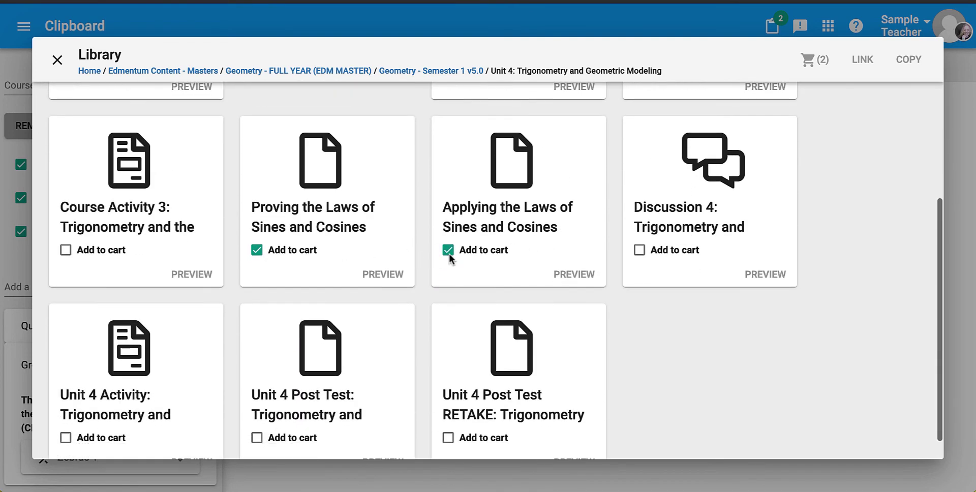
pyautogui.click(909, 63)
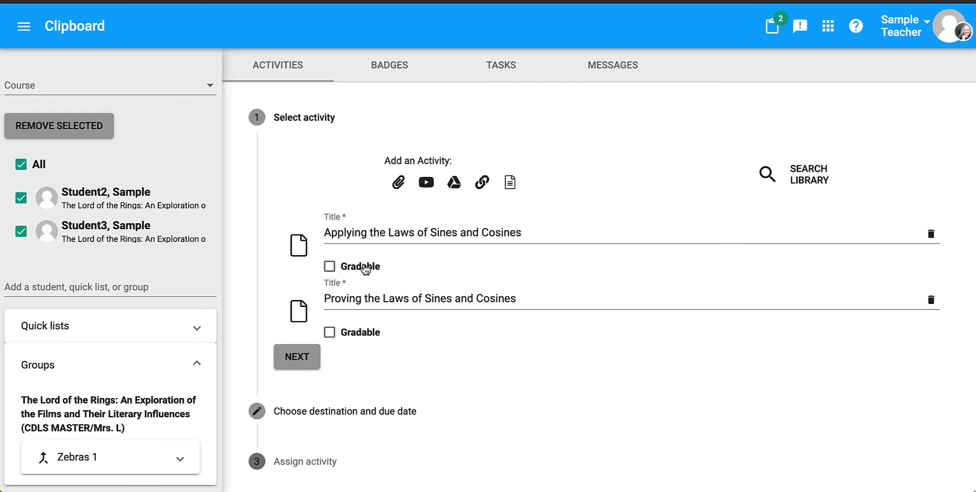
# Step: Make both copied Laws of Sines and Cosines activities gradable and continue to choosing the destination and due date
pyautogui.click(330, 268)
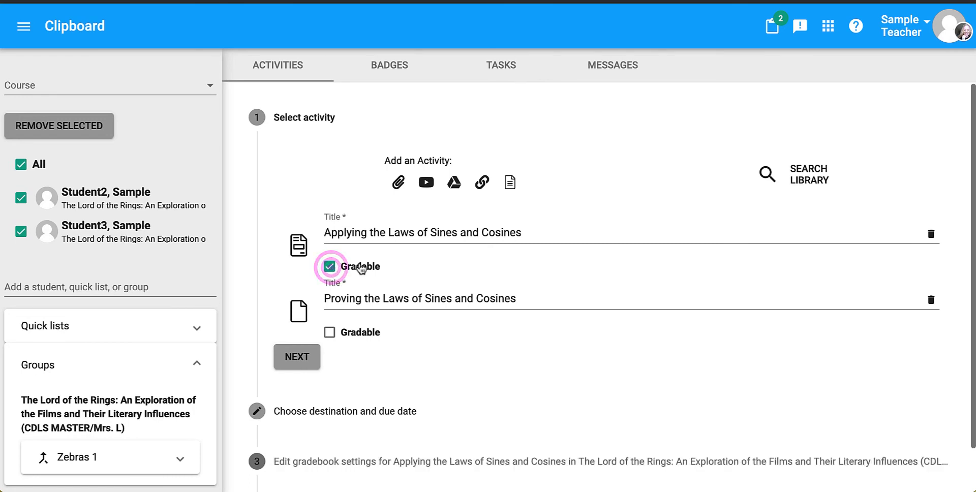
pyautogui.click(329, 333)
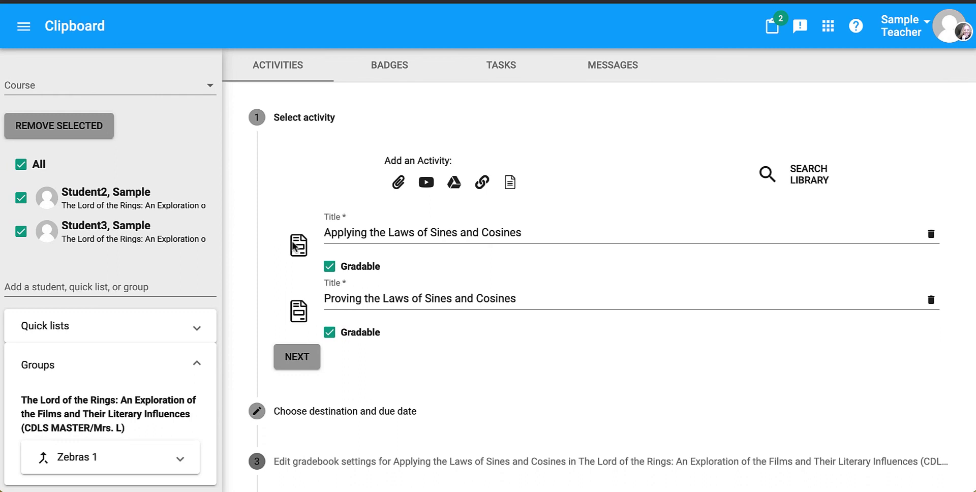
pyautogui.click(329, 333)
pyautogui.click(329, 267)
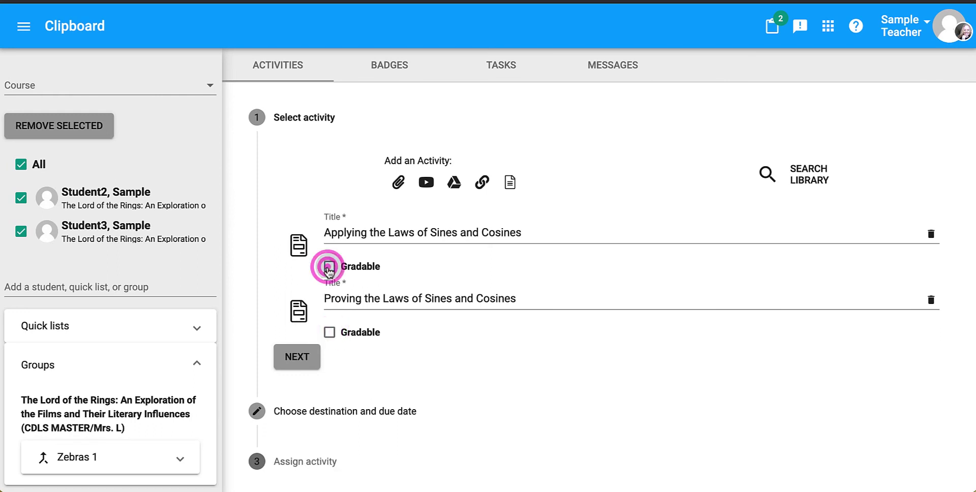
pyautogui.click(329, 267)
pyautogui.click(330, 333)
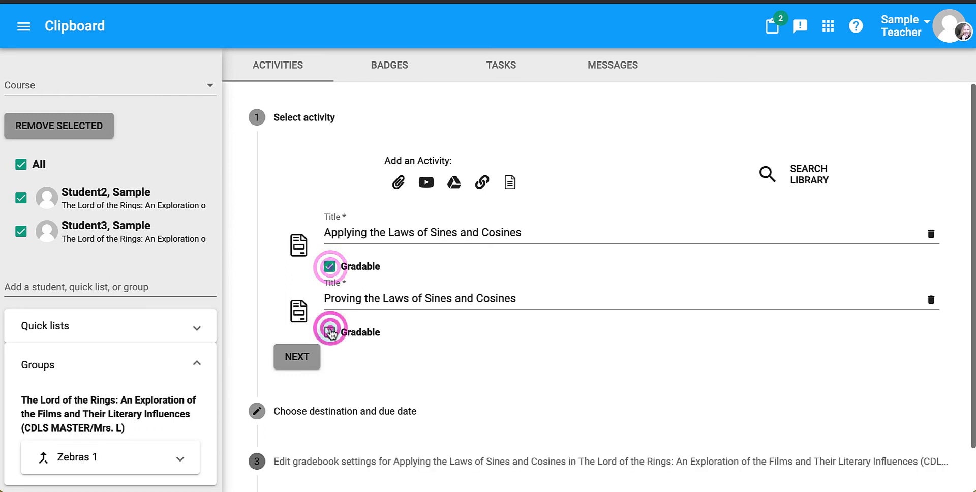
pyautogui.click(288, 364)
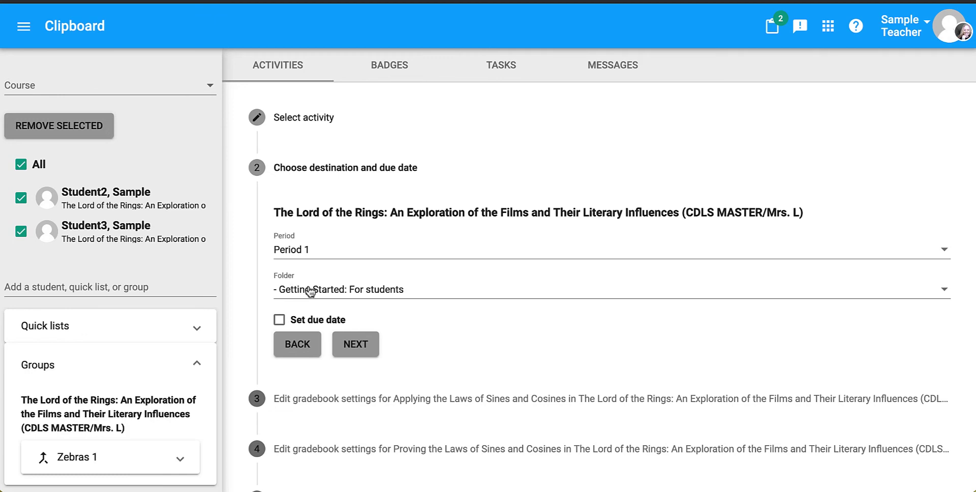
# Step: Set the destination folder to Unit 1: The Man Behind the Movie with a due date of 2/25/2021, and continue to the gradebook settings
pyautogui.click(355, 291)
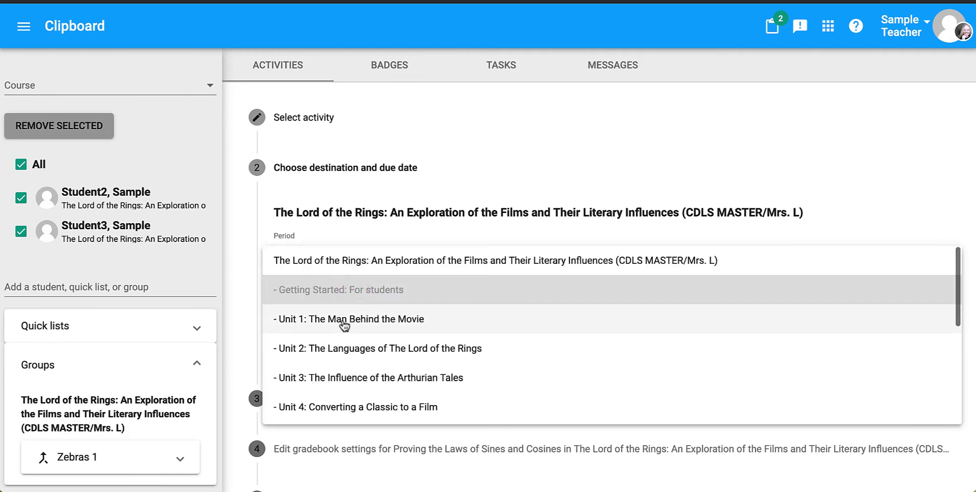
pyautogui.click(298, 325)
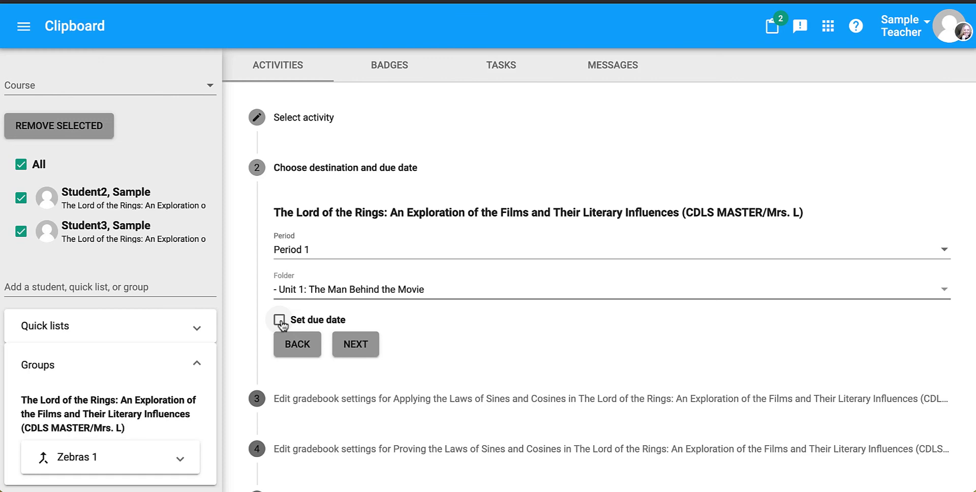
pyautogui.click(279, 321)
pyautogui.click(279, 320)
pyautogui.click(280, 320)
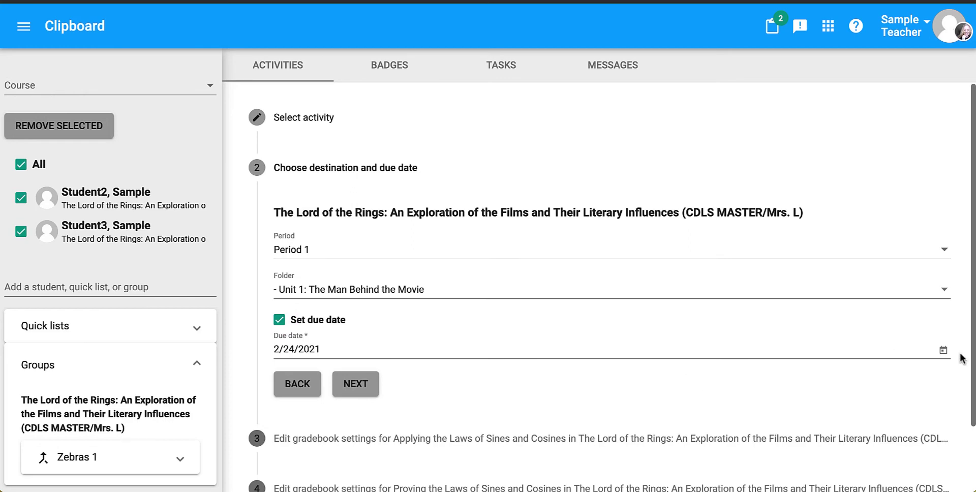
pyautogui.click(943, 354)
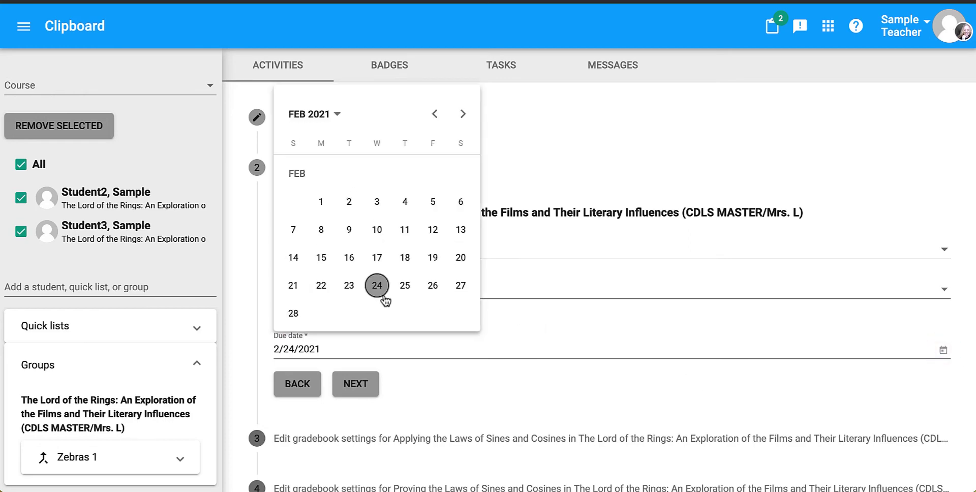
pyautogui.click(404, 285)
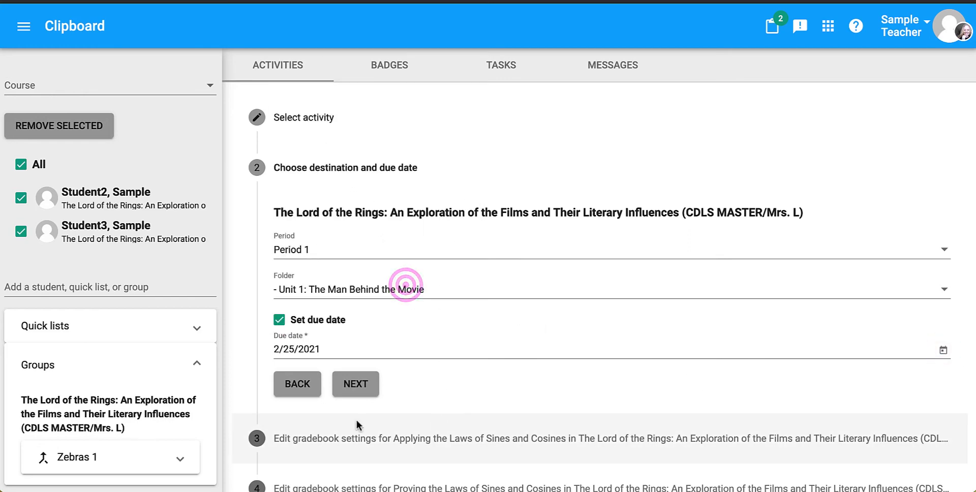
pyautogui.click(361, 383)
# Step: Accept the existing gradebook settings for both Laws of Sines and Cosines activities and assign them to the selected students
pyautogui.scroll(-2, 359, 383)
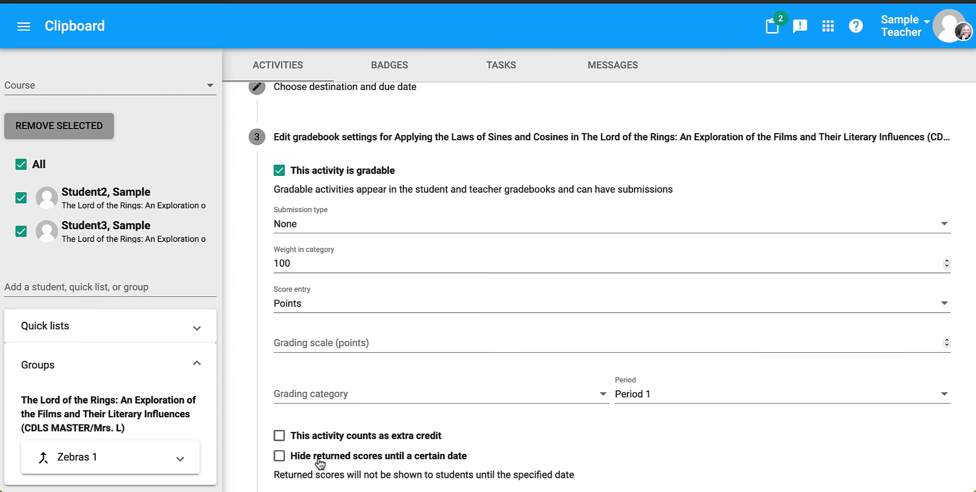
pyautogui.scroll(-1, 349, 402)
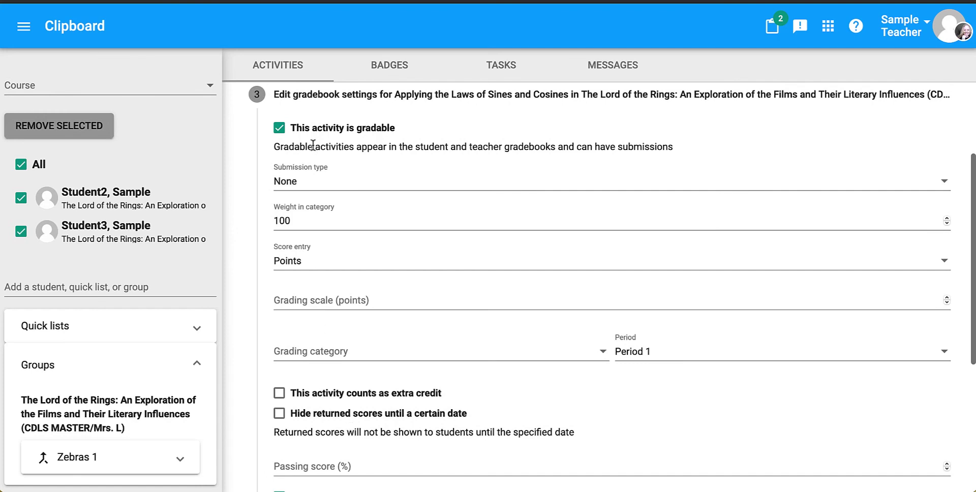
pyautogui.click(303, 188)
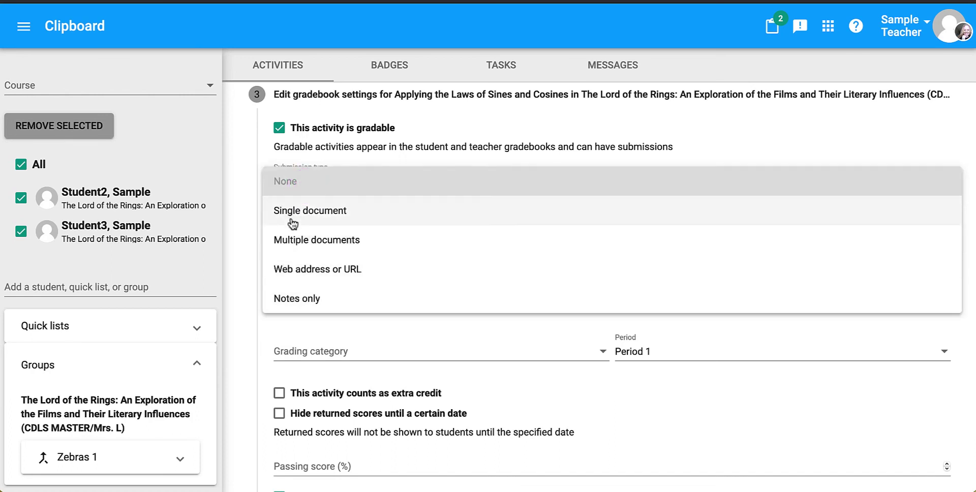
pyautogui.click(247, 227)
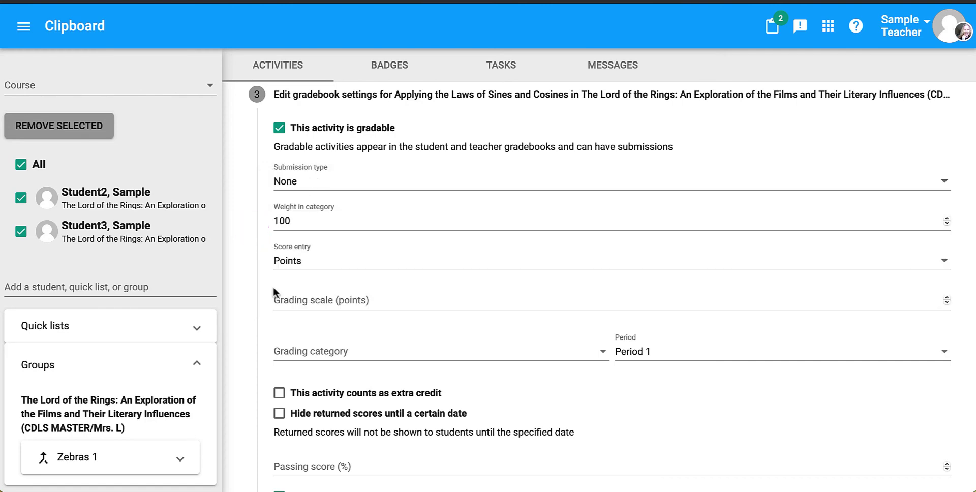
pyautogui.scroll(-5, 266, 331)
pyautogui.click(355, 362)
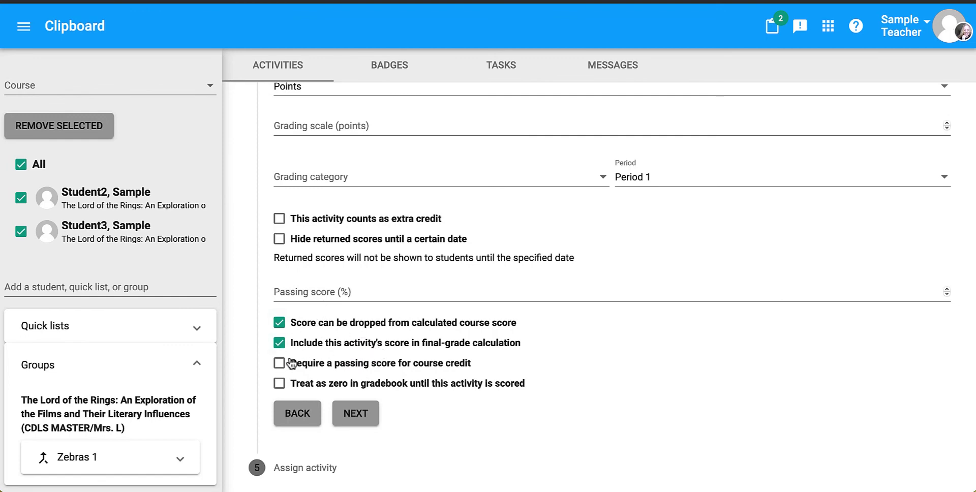
pyautogui.click(361, 414)
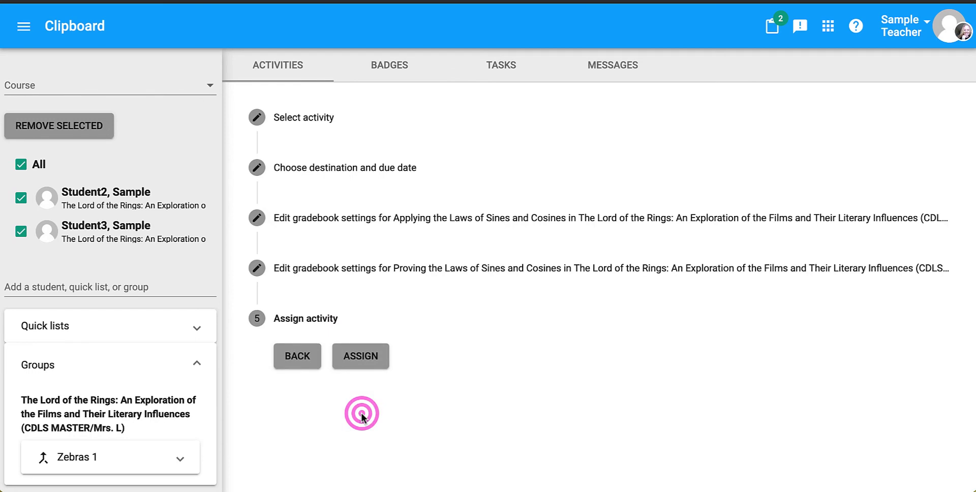
pyautogui.click(367, 356)
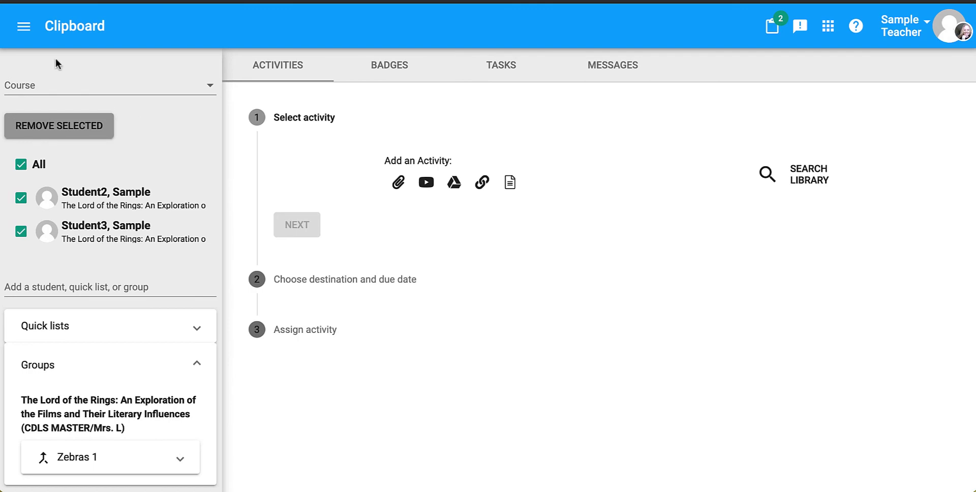
# Step: Go to the Lord of the Rings course gradebook and open the second student's teacher-assigned For Me activities for February 24
pyautogui.click(23, 32)
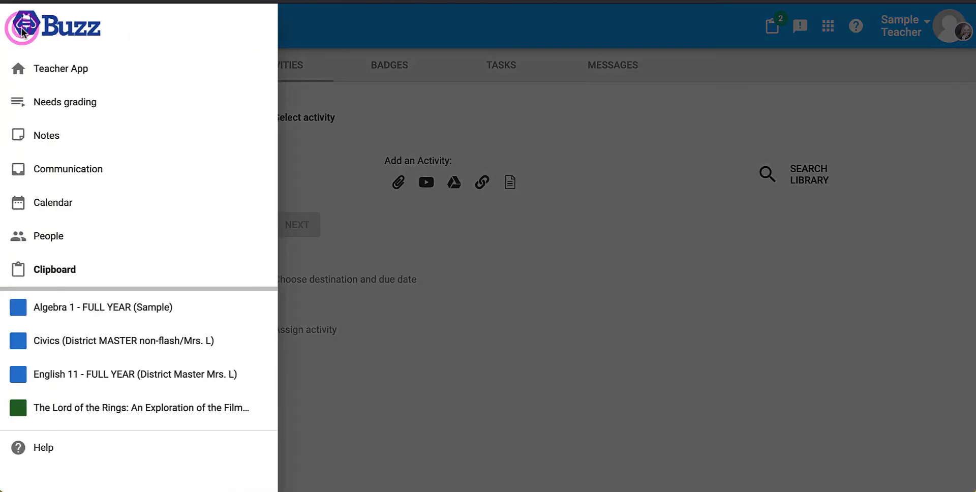
pyautogui.click(62, 421)
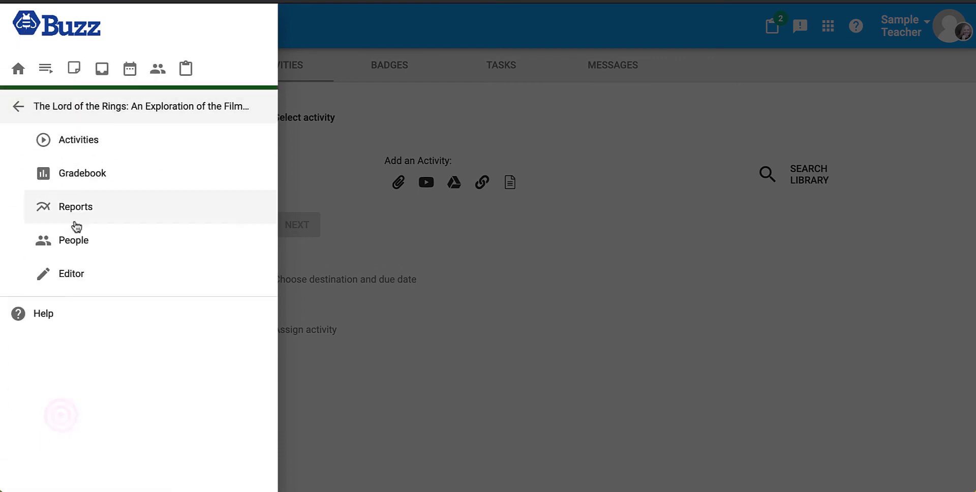
pyautogui.click(81, 173)
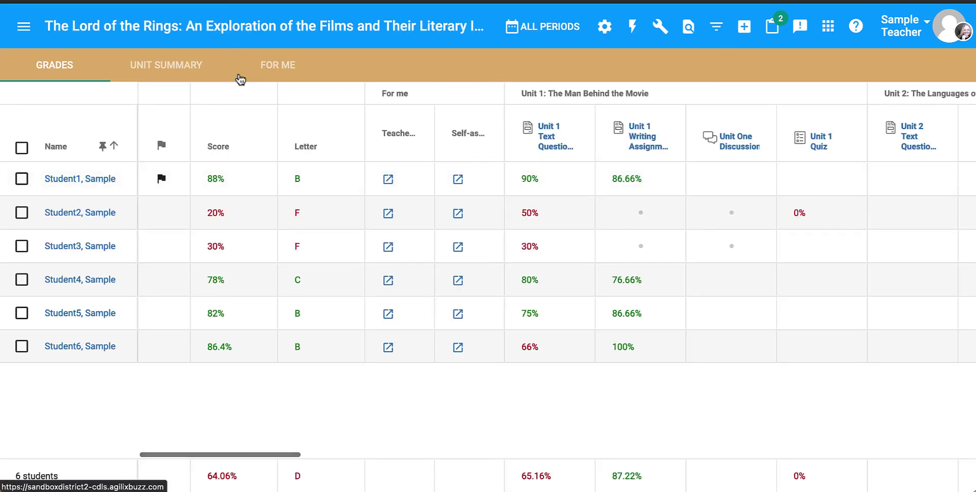
pyautogui.click(278, 66)
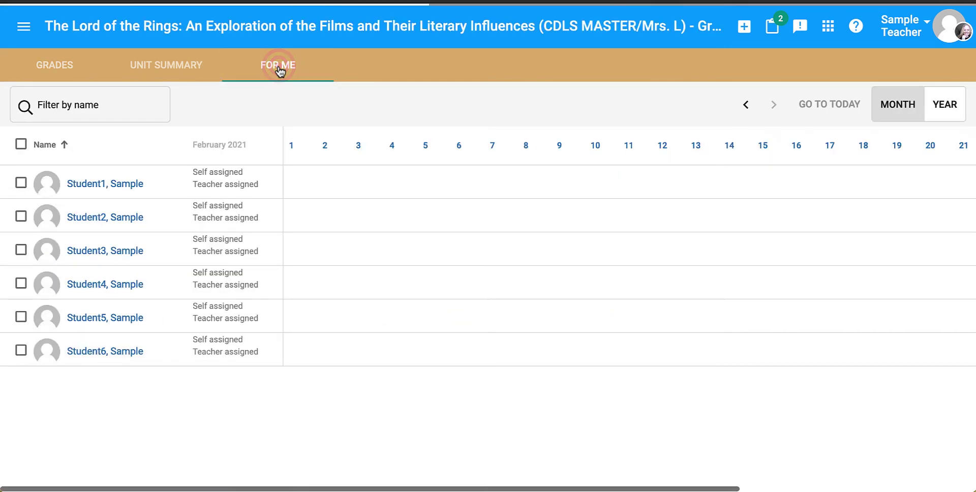
pyautogui.hscroll(5, 461, 196)
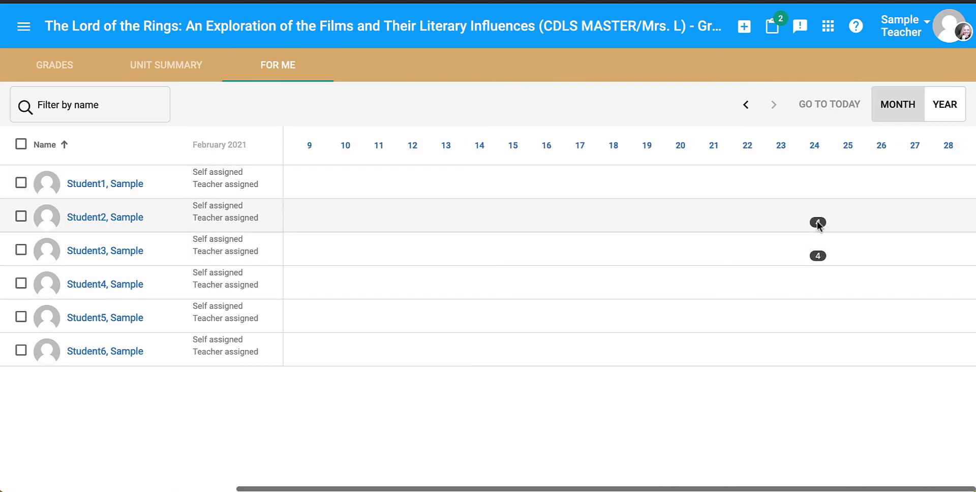
pyautogui.click(817, 222)
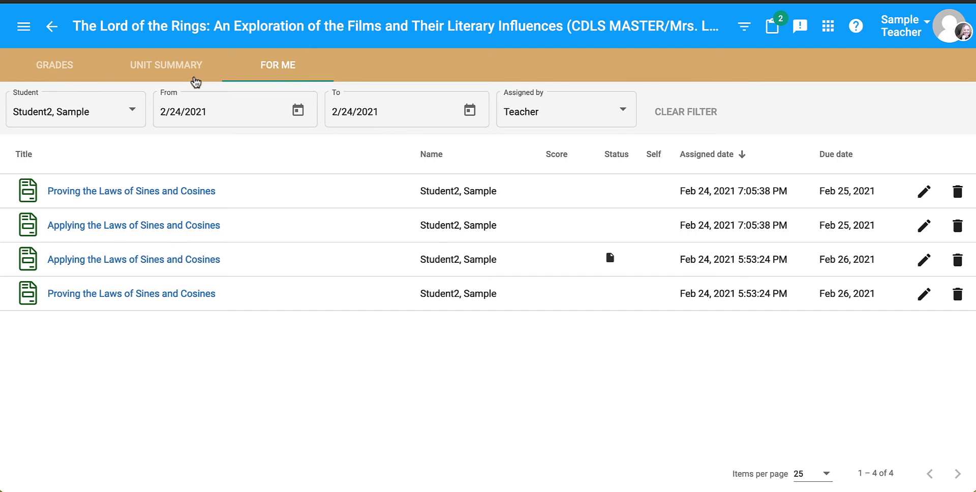
# Step: Return to the gradebook's grades and check its display options, including Show for me, saving them without changes
pyautogui.click(52, 74)
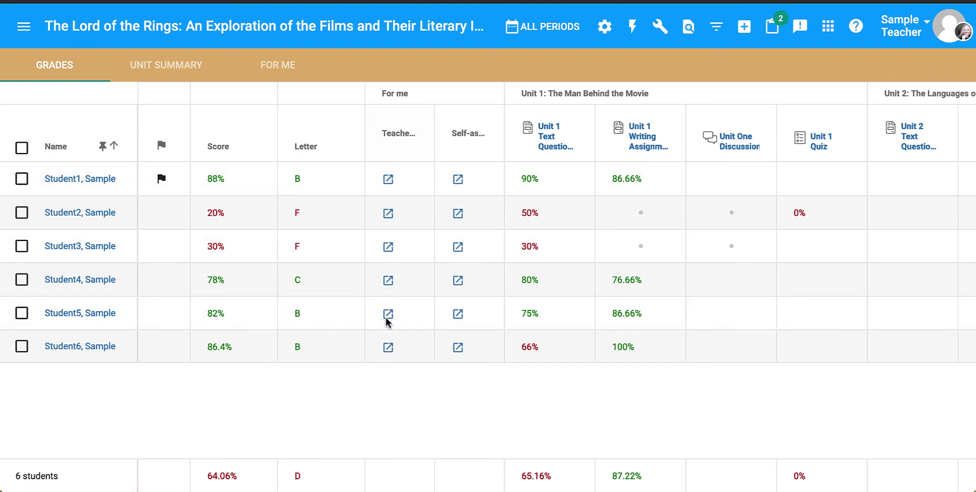
pyautogui.click(604, 31)
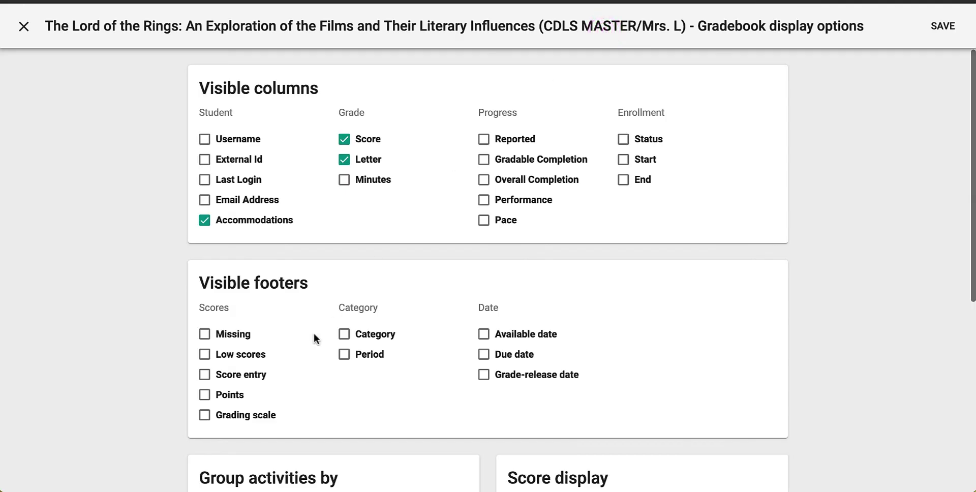
pyautogui.scroll(-5, 313, 333)
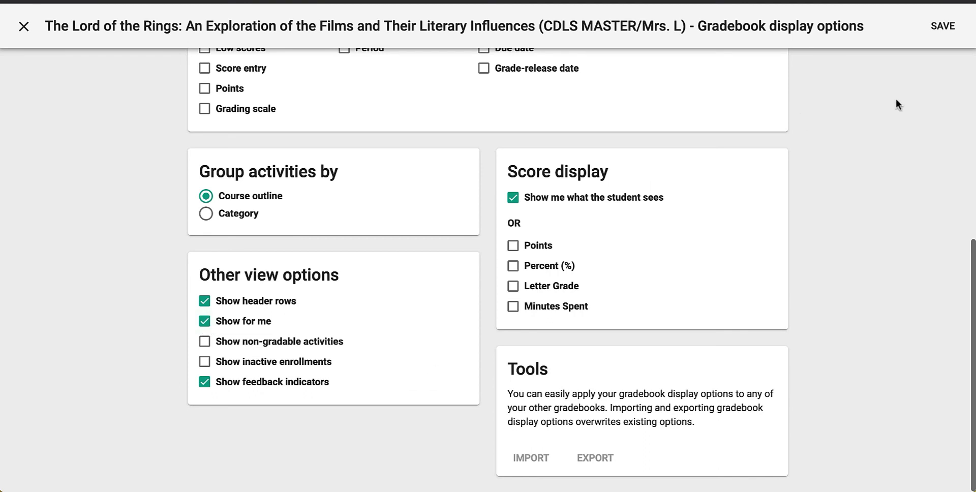
pyautogui.click(941, 27)
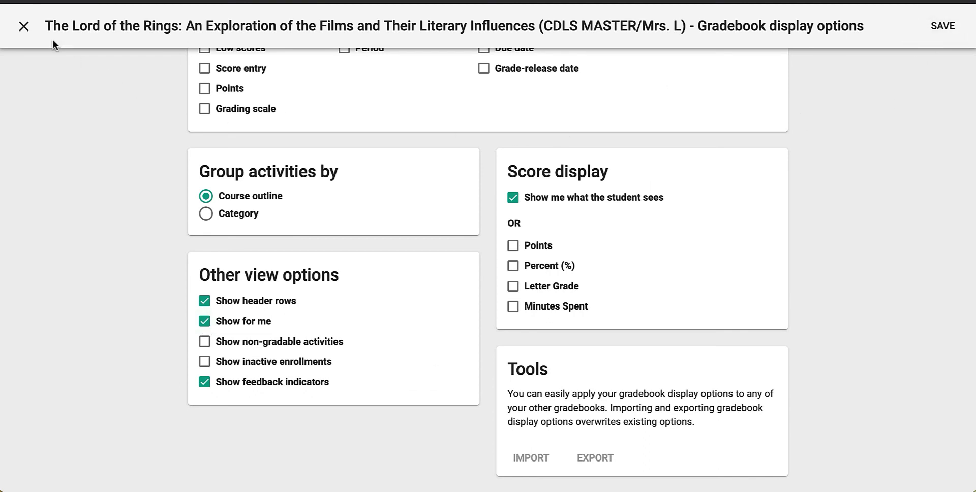
pyautogui.click(24, 26)
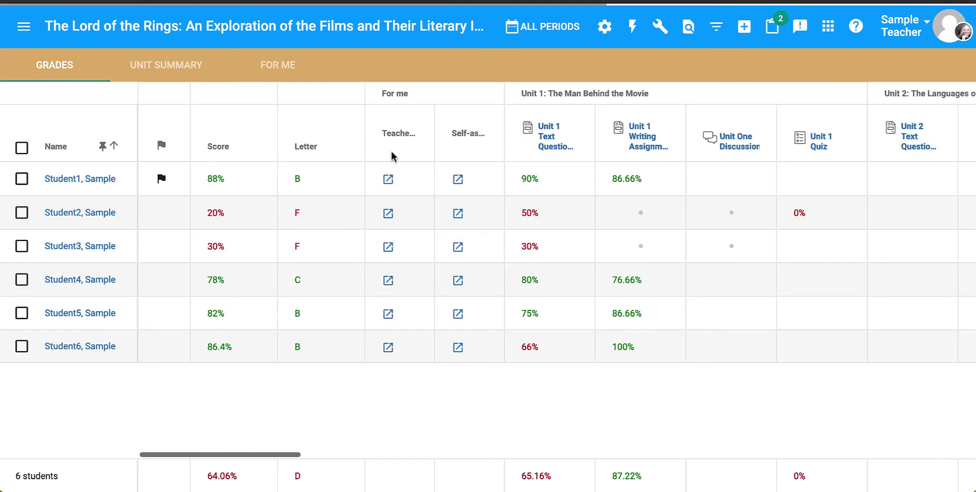
# Step: Check the second student's teacher-assigned activities from the grades grid, and look through the grid's unit columns for them
pyautogui.click(388, 214)
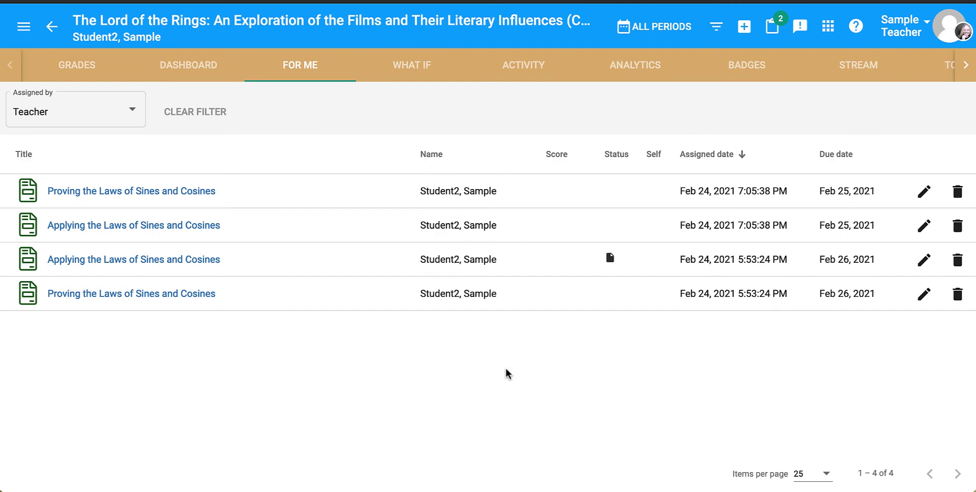
pyautogui.click(50, 25)
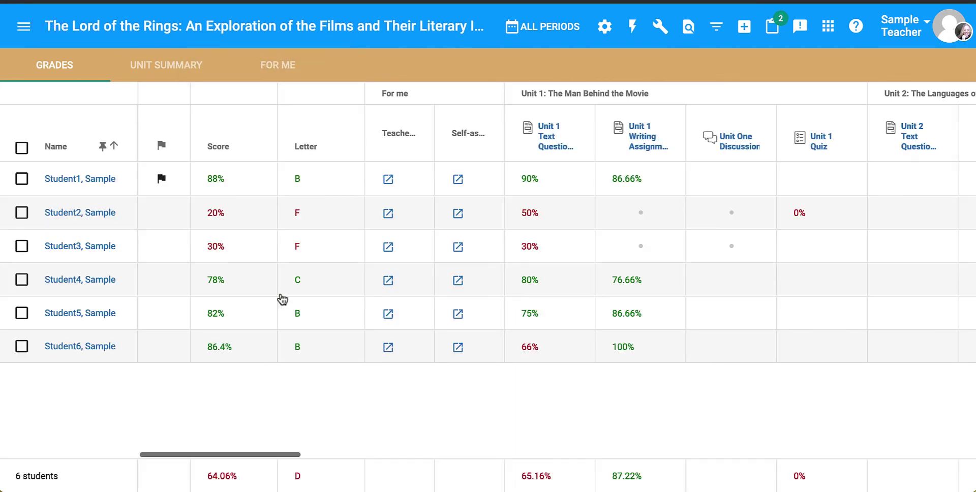
pyautogui.hscroll(6, 721, 285)
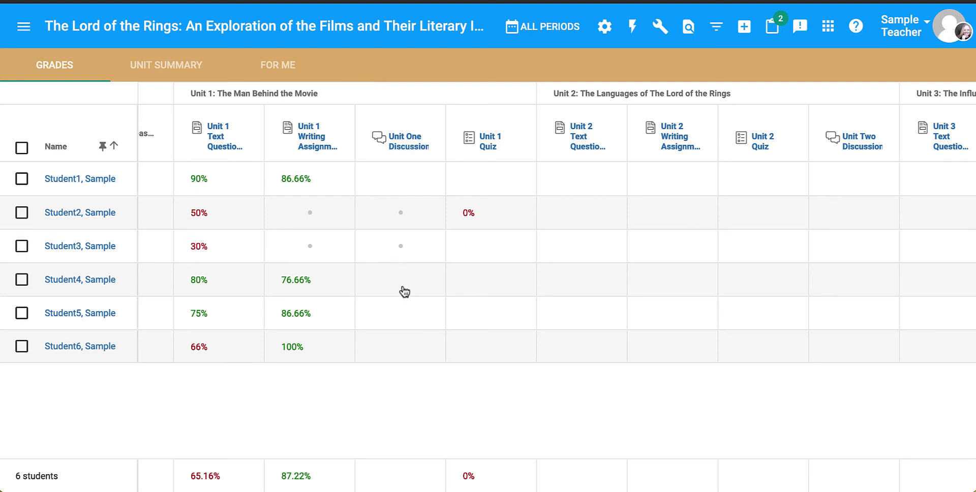
pyautogui.hscroll(-3, 404, 291)
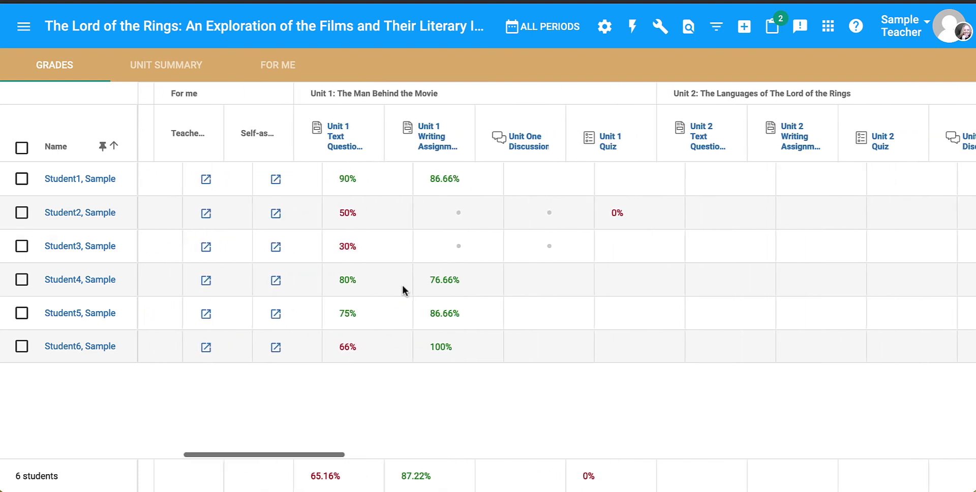
pyautogui.hscroll(-2, 402, 290)
pyautogui.hscroll(-4, 282, 267)
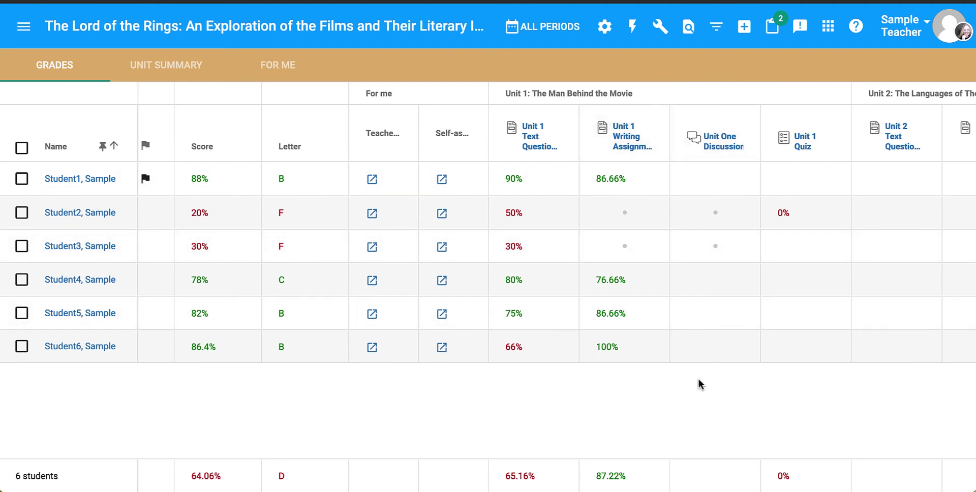
# Step: Review the class-wide For Me calendar through the end of February 2021 and return to the grades
pyautogui.click(269, 66)
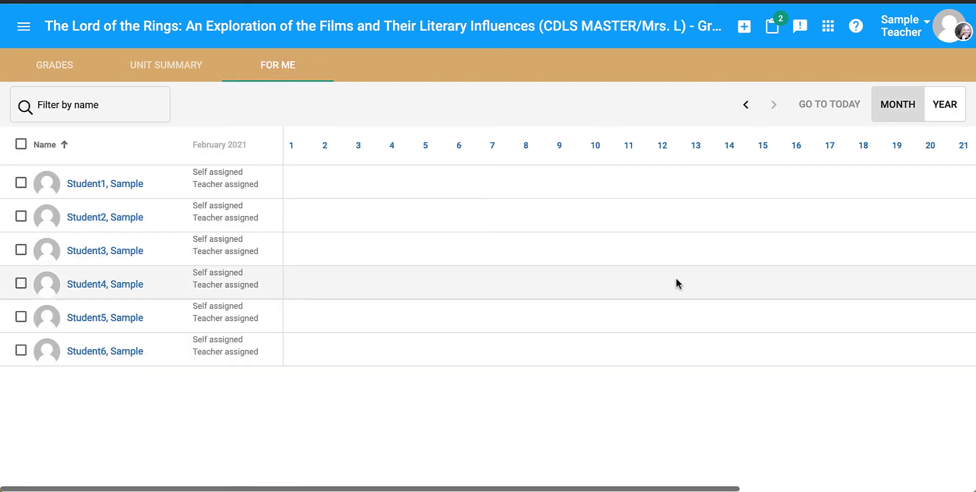
pyautogui.hscroll(5, 675, 283)
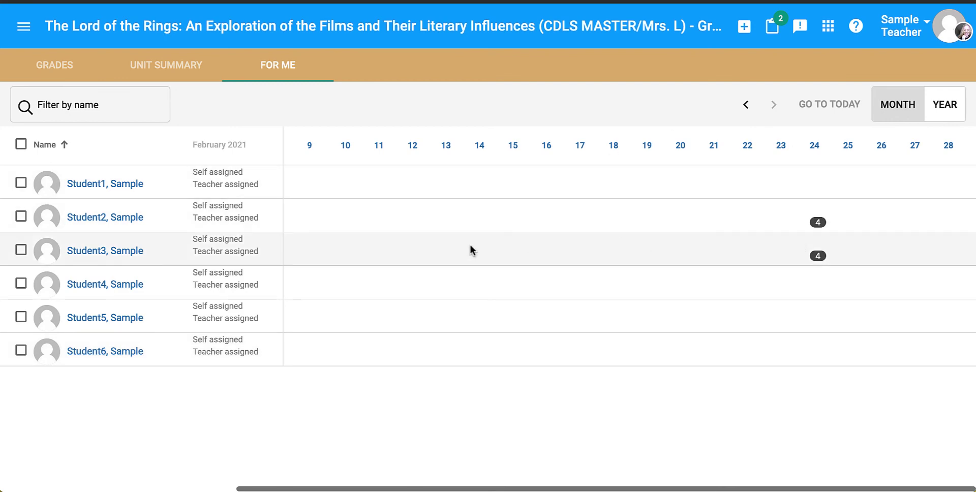
pyautogui.click(50, 66)
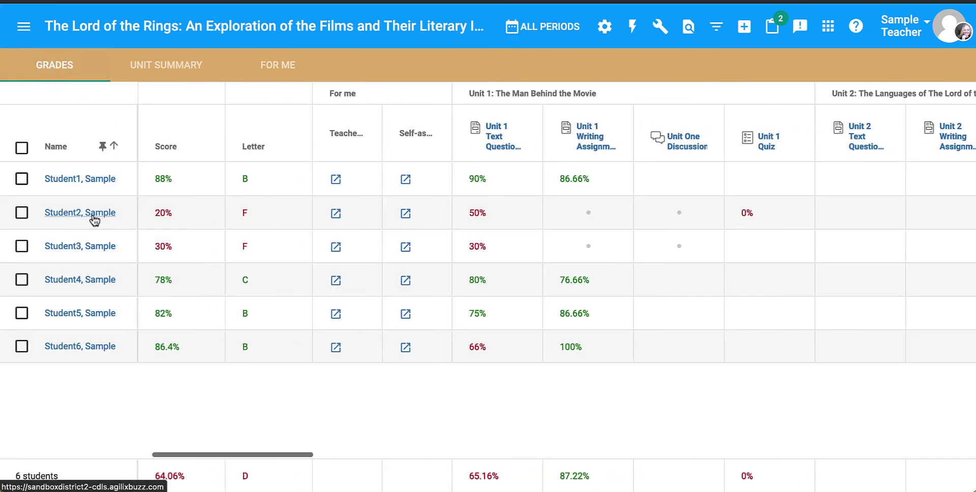
# Step: Examine the second student's individual grades by category for the assigned activities, and open that student's For Me list
pyautogui.click(93, 213)
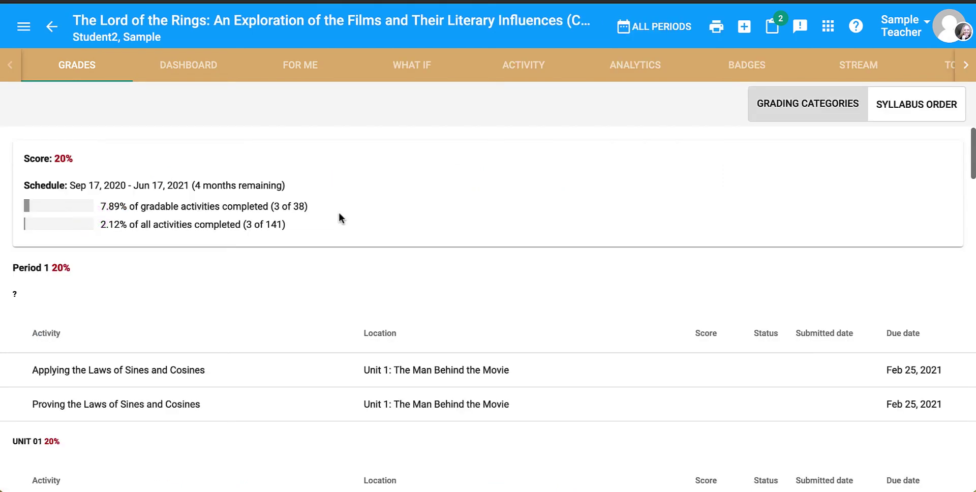
pyautogui.scroll(-2, 422, 316)
pyautogui.scroll(-2, 422, 321)
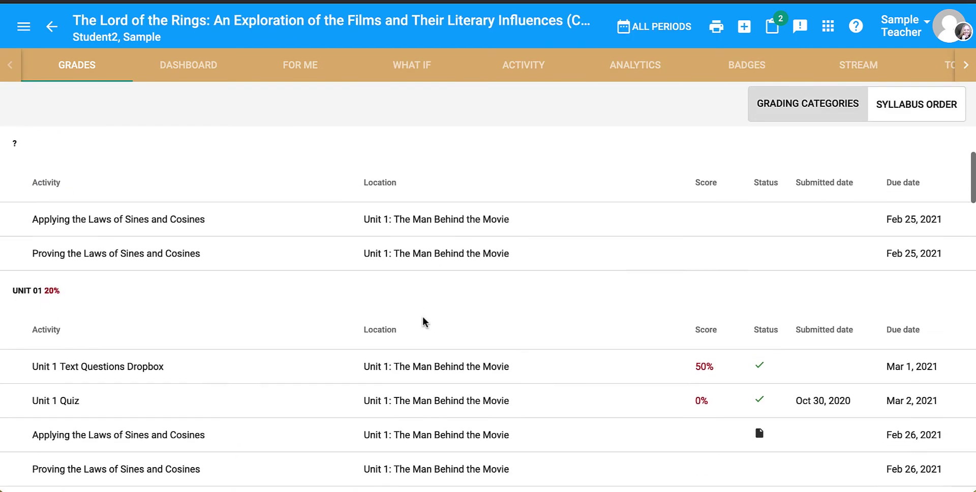
pyautogui.scroll(-4, 585, 312)
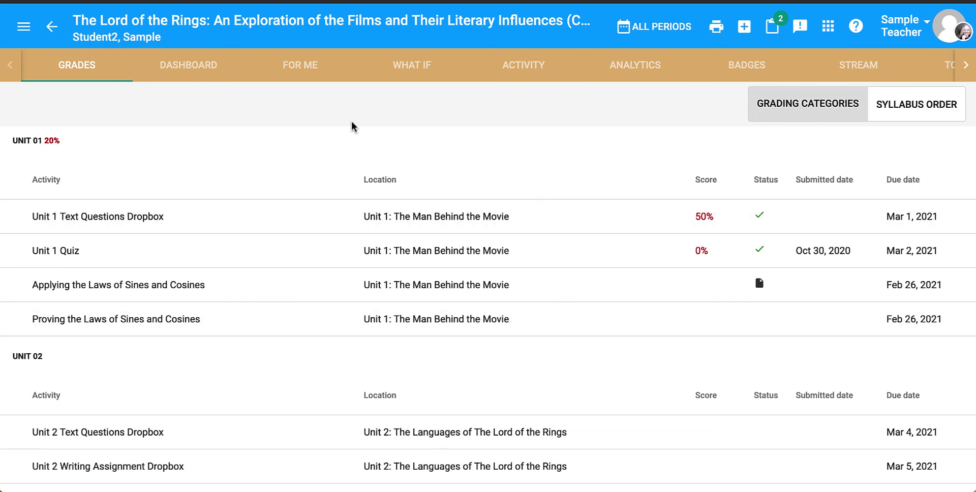
pyautogui.click(298, 68)
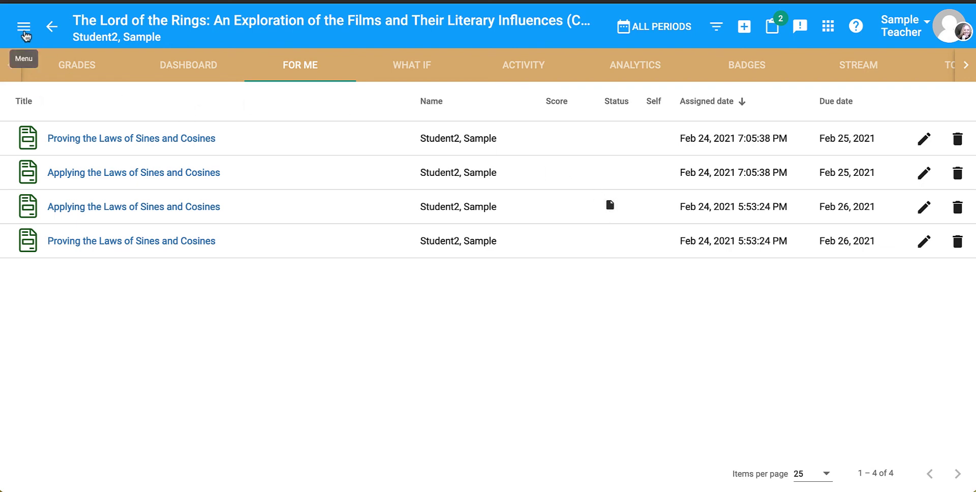
# Step: Open the Clipboard and remove both selected students from it
pyautogui.click(774, 26)
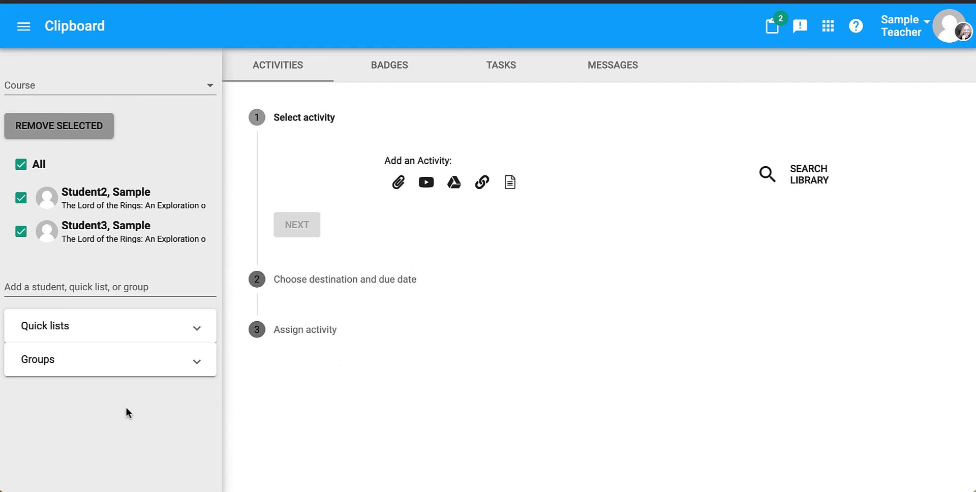
pyautogui.click(84, 129)
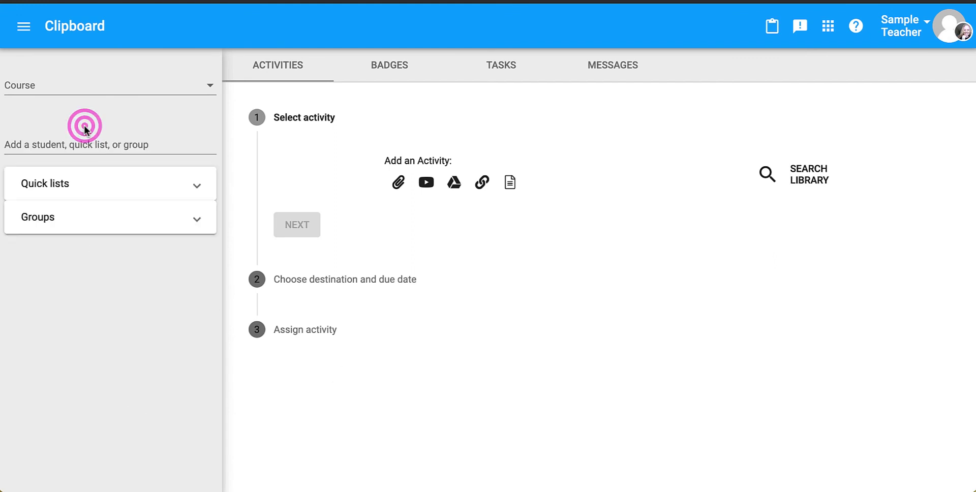
# Step: Choose The Lord of the Rings as the Clipboard course and add the fourth sample student from Economics (District Master)
pyautogui.click(33, 145)
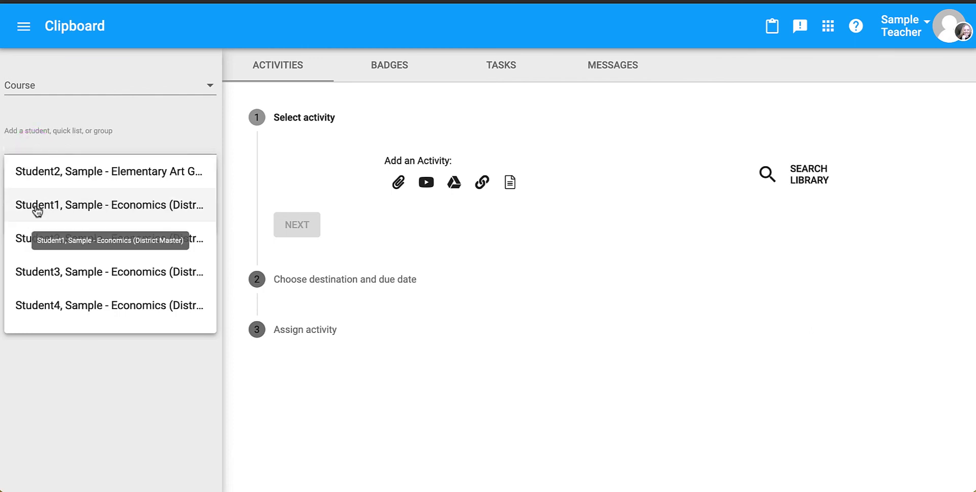
pyautogui.click(53, 87)
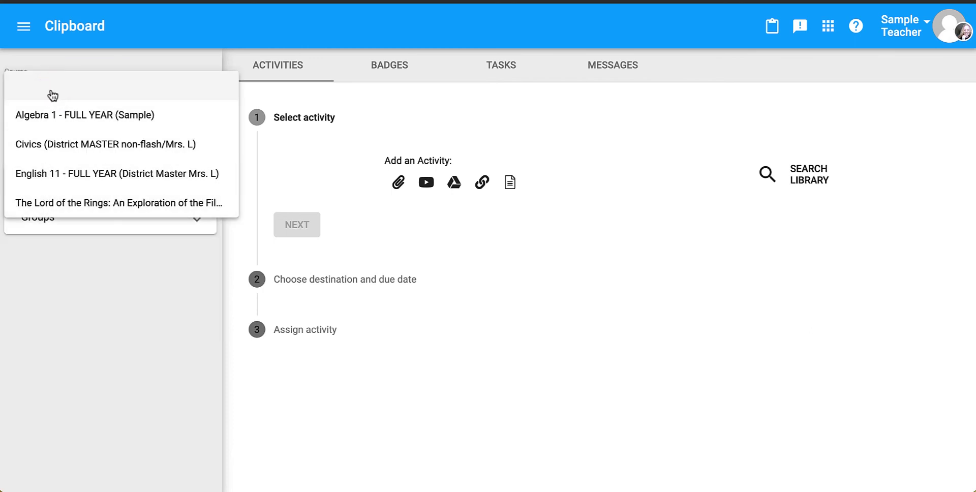
pyautogui.click(44, 203)
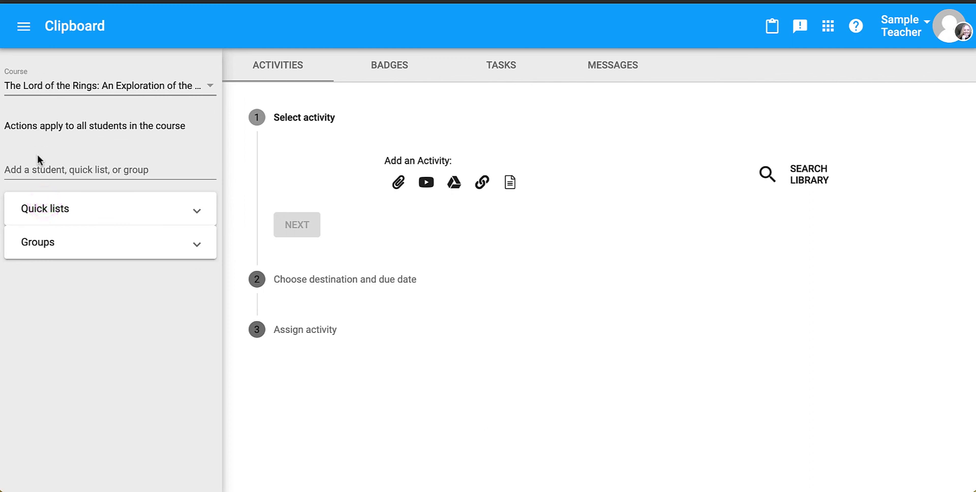
pyautogui.click(37, 172)
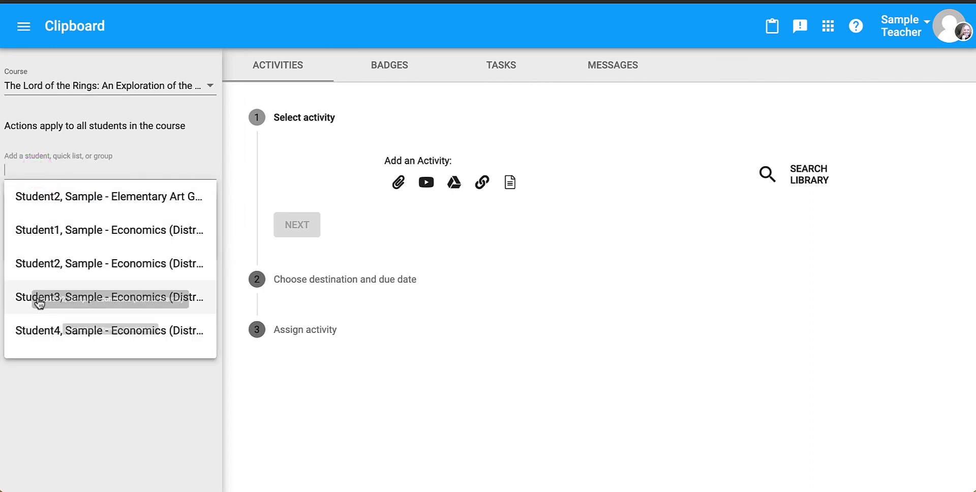
pyautogui.click(39, 334)
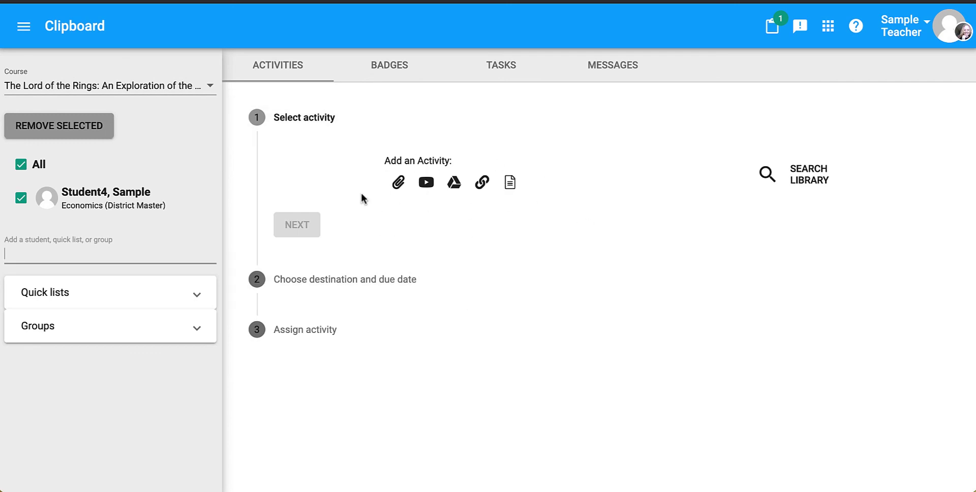
# Step: Return to the Teacher App's course list and locate the Lord of the Rings course
pyautogui.click(21, 29)
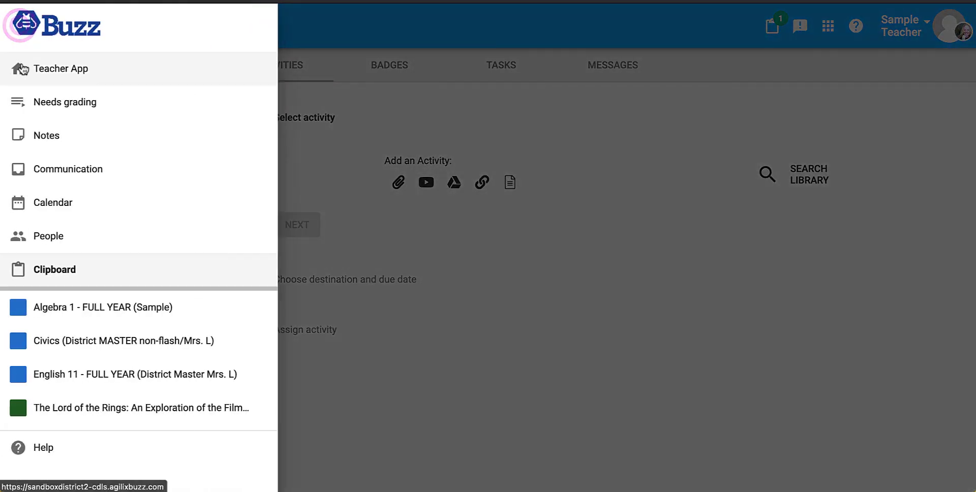
pyautogui.click(21, 69)
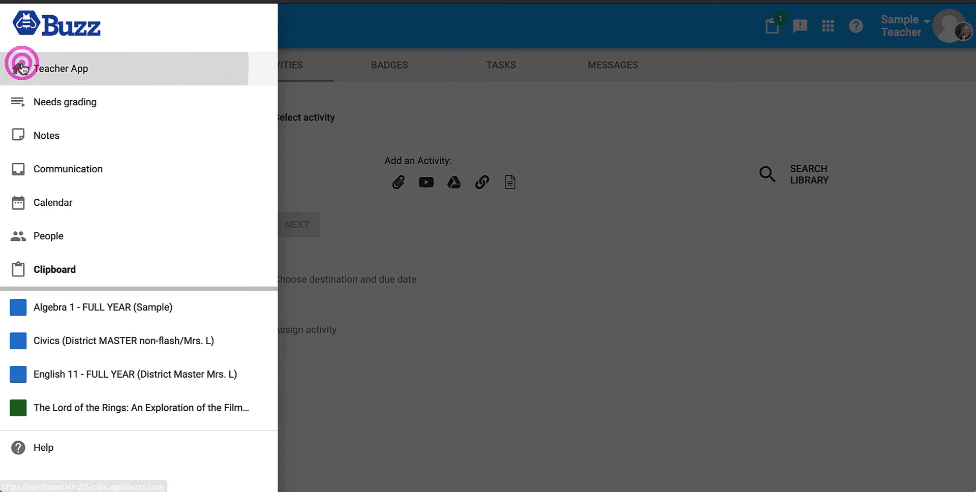
pyautogui.scroll(-7, 129, 316)
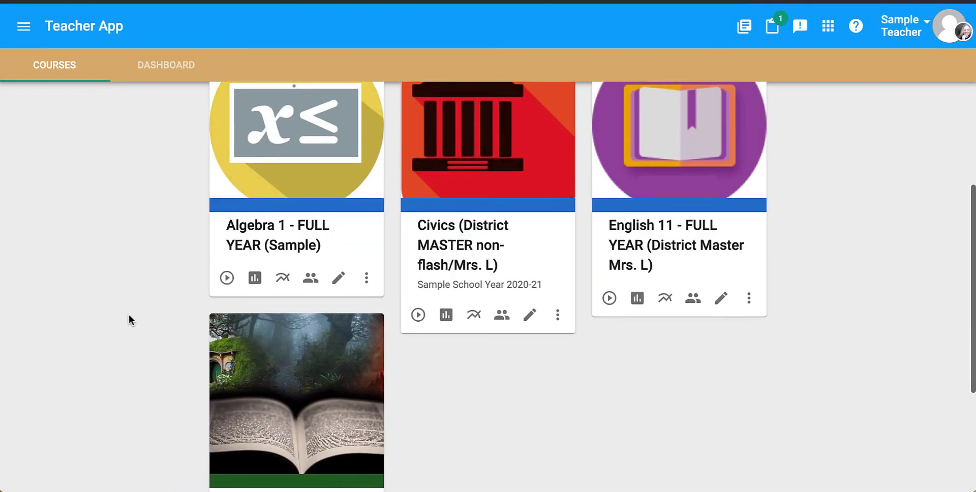